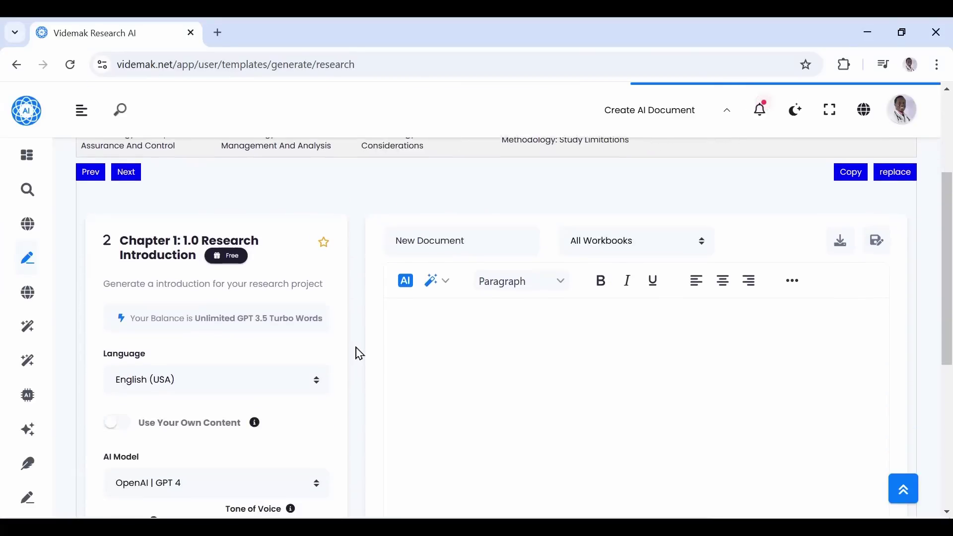
Step: Have the AI continue the hypertension introduction with a cited paragraph on foundational mHealth studies
scroll(359, 353, "down", 1)
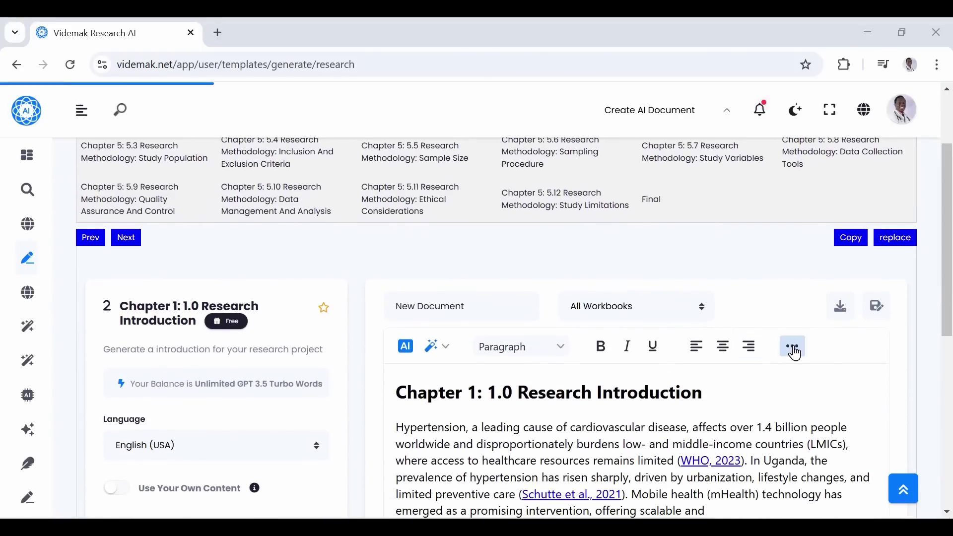
scroll(793, 347, "down", 3)
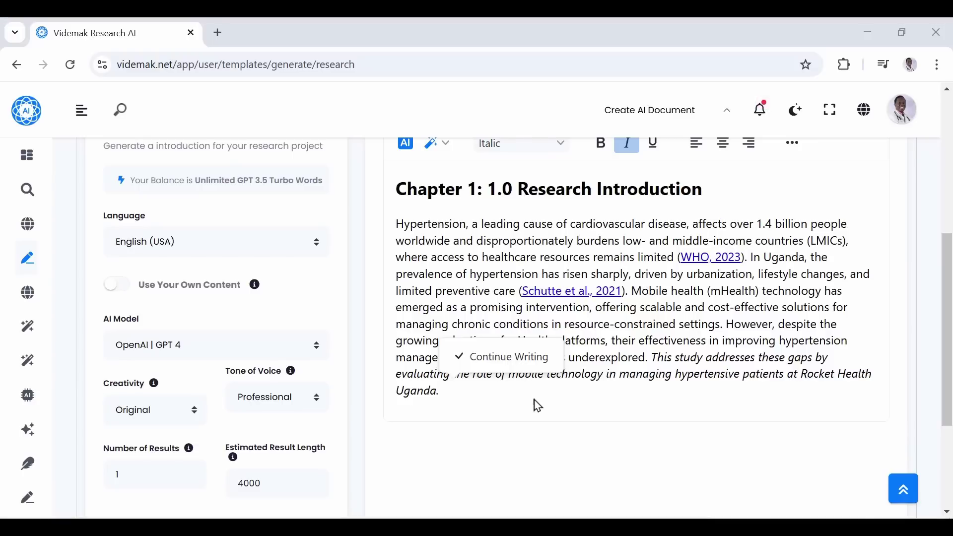
left_click(511, 357)
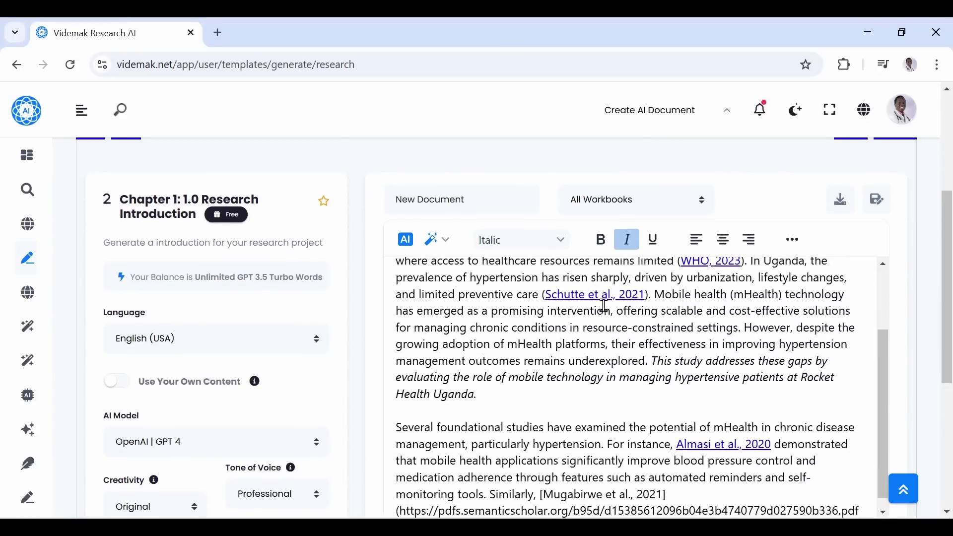
Step: Go back to the proposal chapter list and open the Research Title generator
left_click(80, 113)
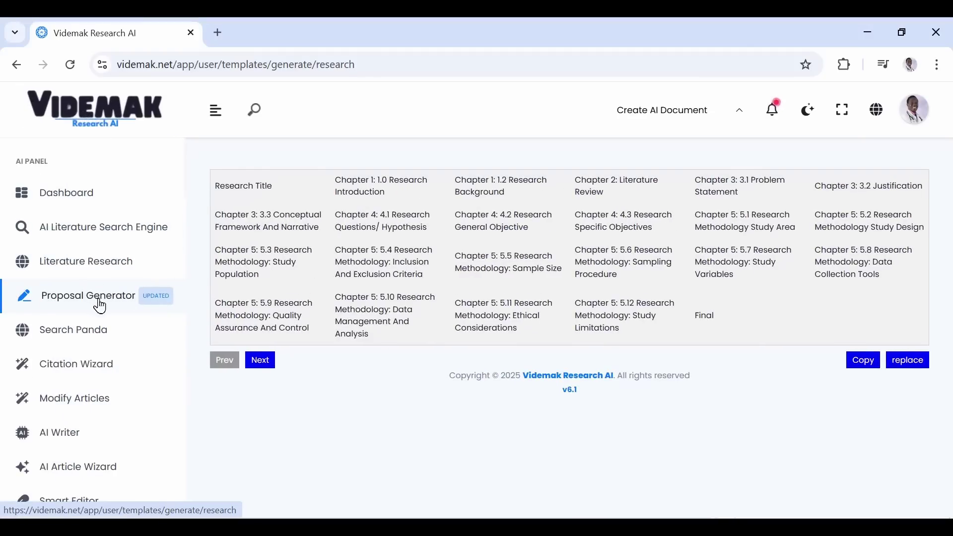
left_click(263, 195)
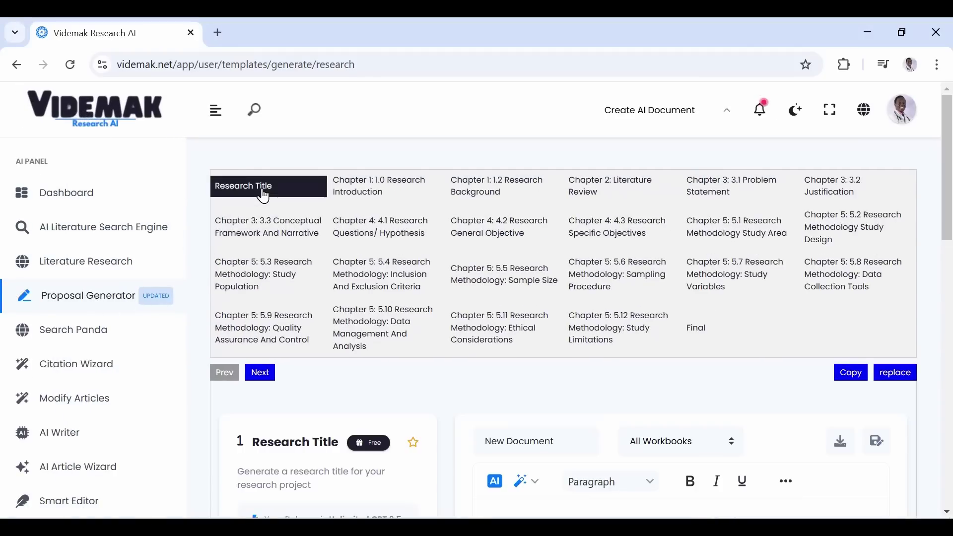
scroll(300, 429, "down", 7)
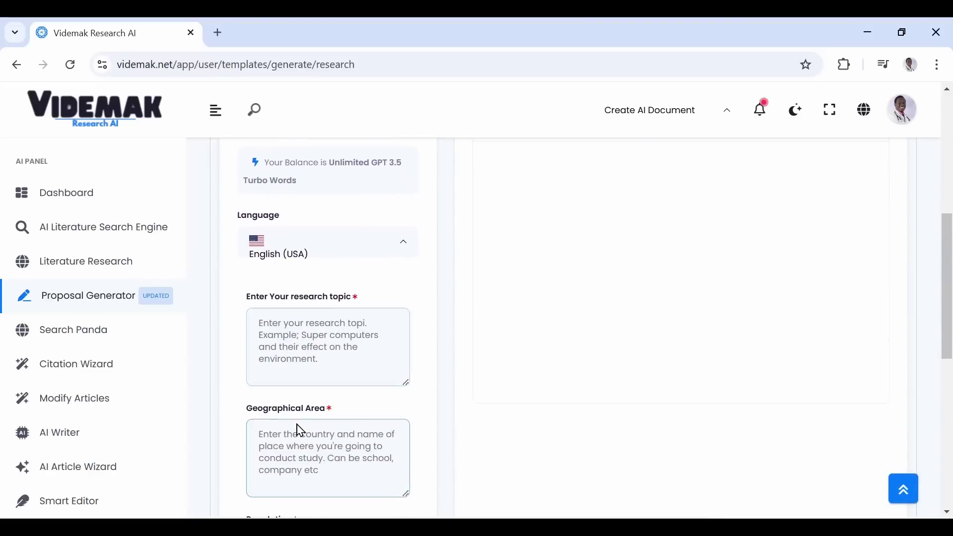
scroll(300, 429, "down", 2)
Step: Paste the research topic, then trim it to the mobile-technology hypertension management wording
left_click(318, 262)
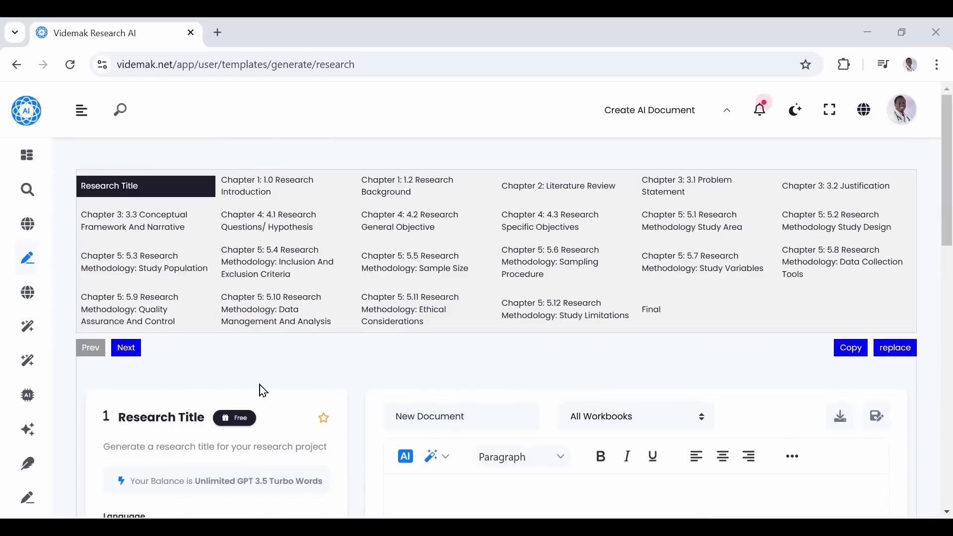
scroll(263, 391, "down", 6)
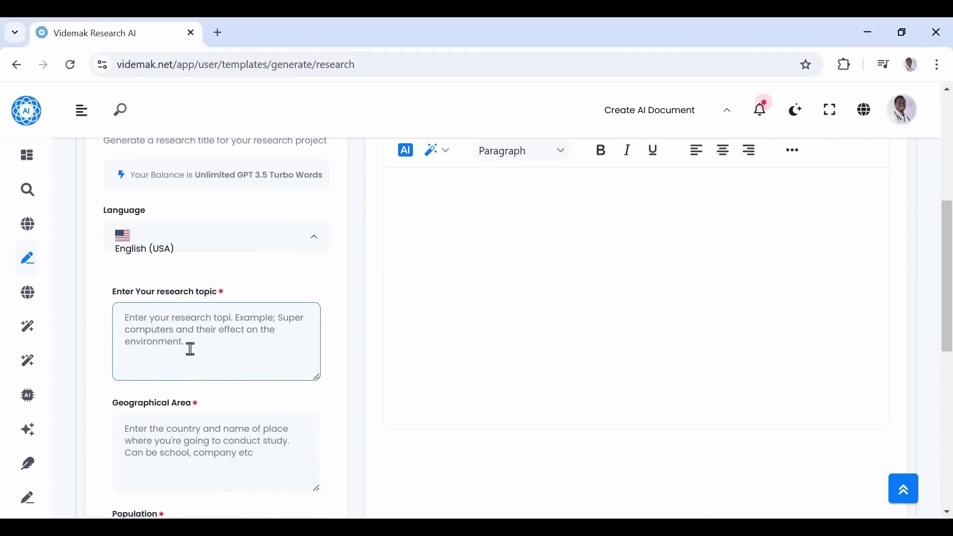
type("The Impact of Mobile Technology on the management of hypertensive patients at Rocket Health Uganda for the years 2022 and 2023: A Cross-sectional study.")
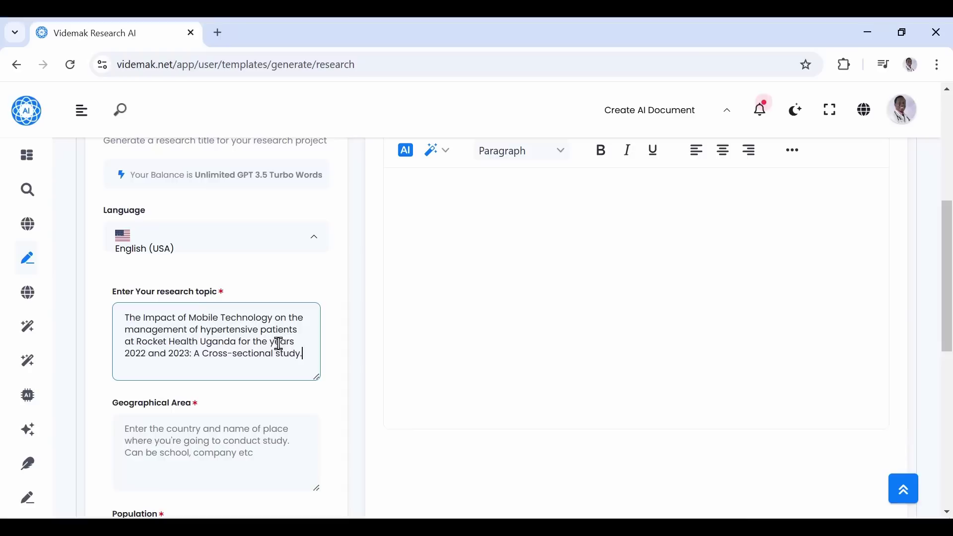
left_click(189, 318)
key("BackSpace")
key("BackSpace")
key("BackSpace")
key("BackSpace")
key("BackSpace")
key("BackSpace")
key("BackSpace")
key("BackSpace")
key("BackSpace")
key("BackSpace")
key("BackSpace")
key("BackSpace")
key("BackSpace")
key("BackSpace")
scroll(207, 255, "down", 1)
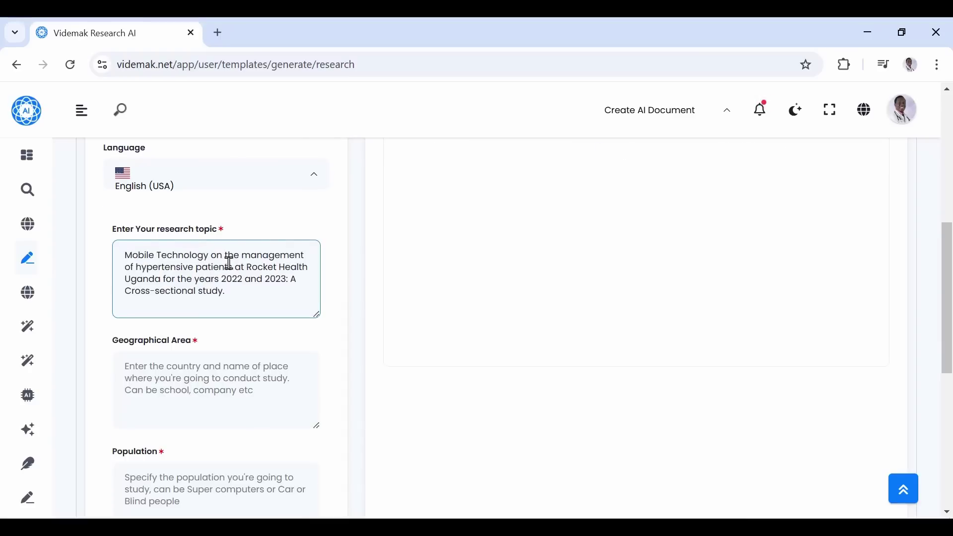
left_click_drag(234, 267, 276, 311)
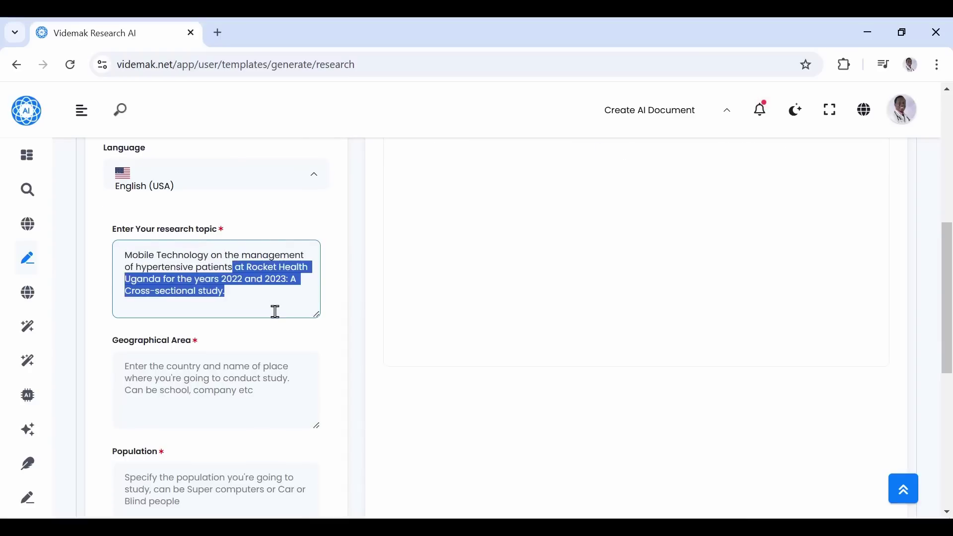
key("BackSpace")
scroll(272, 310, "down", 1)
Step: Set Geographical Area to 'Rocket health Uganda' and Population to 'Hypertensive patients'
left_click(198, 333)
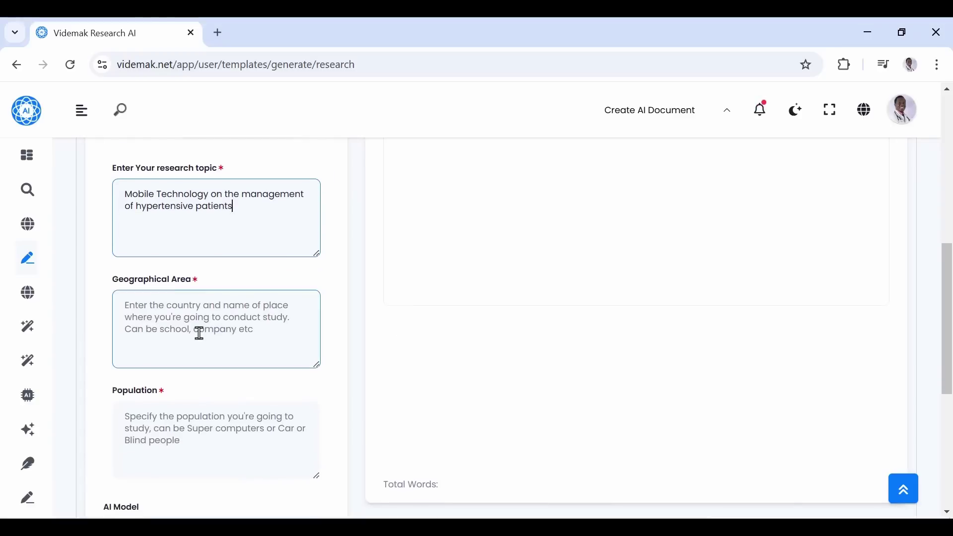
type("Ro")
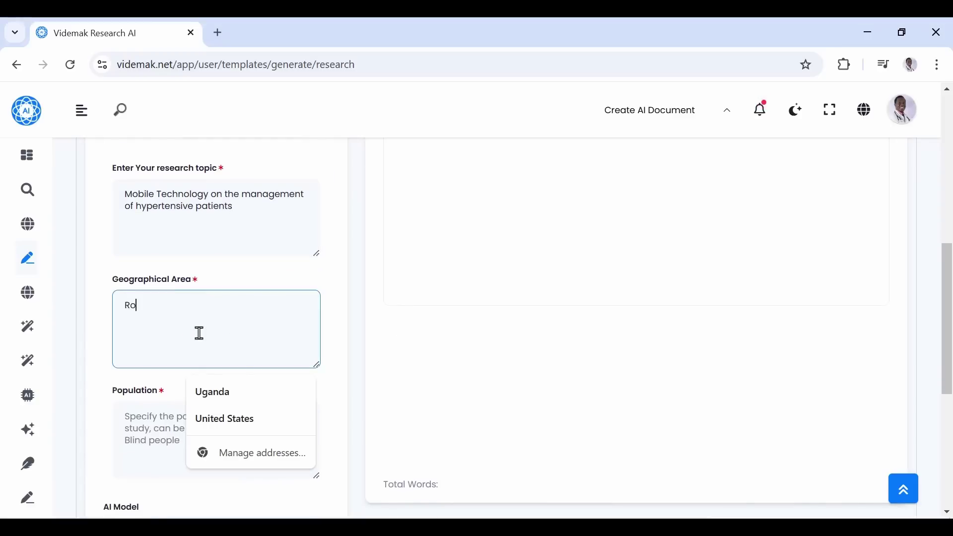
type("cket health Uganda")
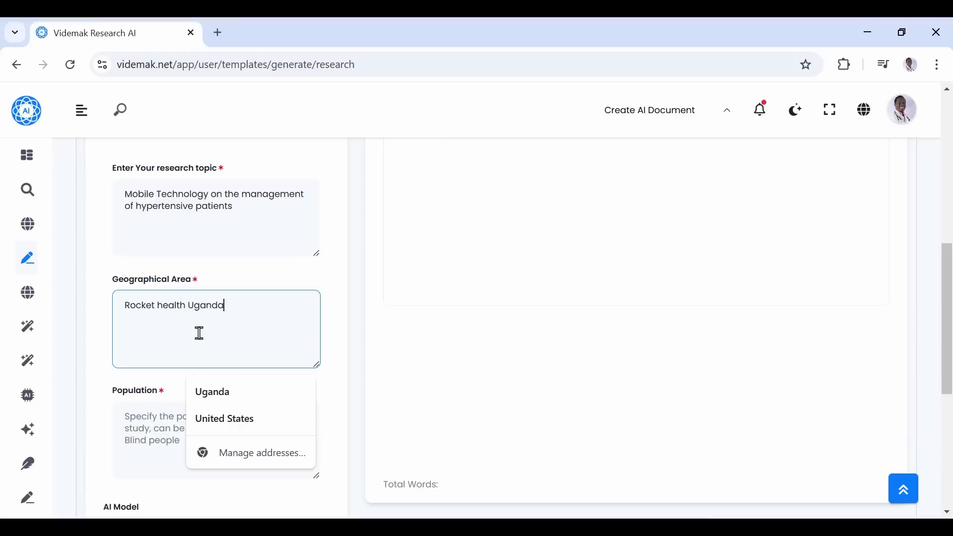
left_click(149, 442)
scroll(151, 442, "down", 1)
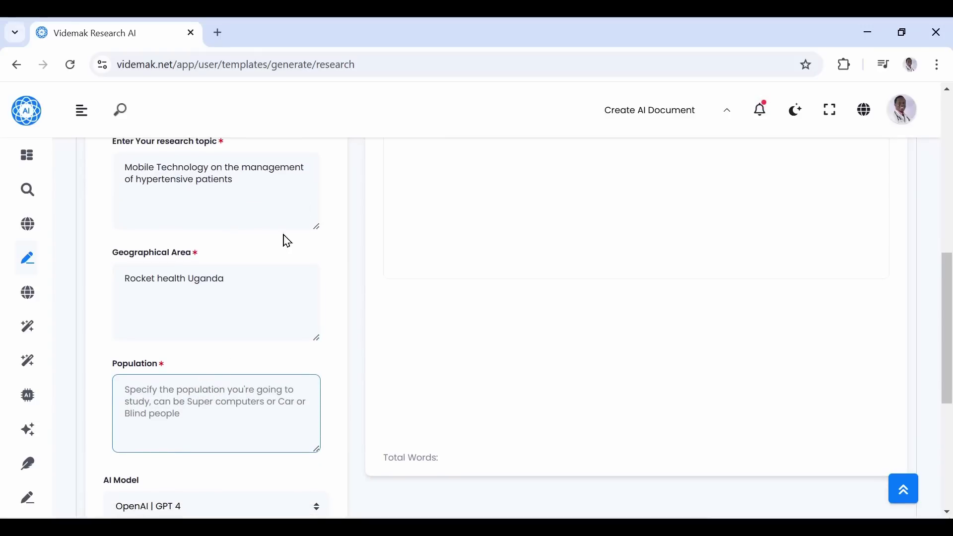
type("Hypertensive patients")
scroll(184, 405, "down", 6)
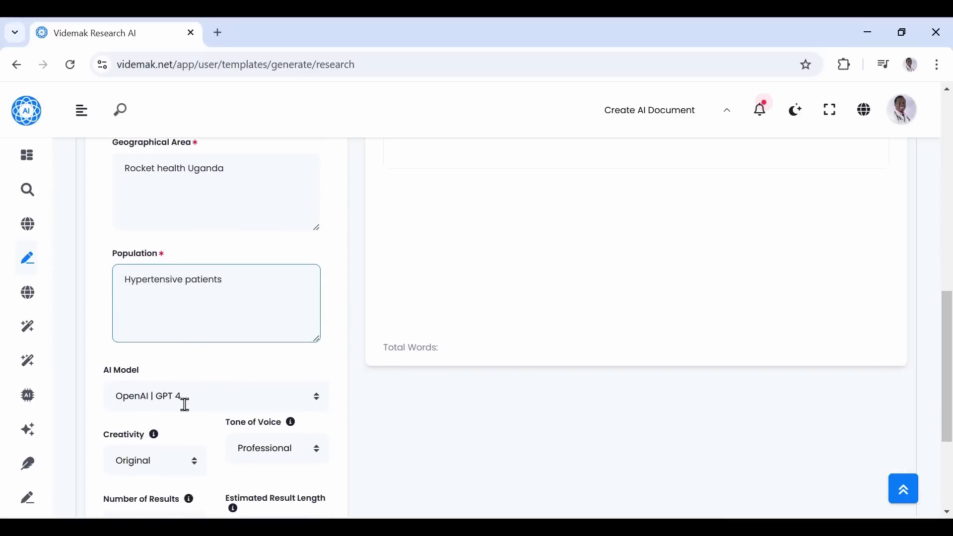
Step: Generate the Rocket Health Uganda cross-sectional research title and check it in the Final compilation
left_click(213, 400)
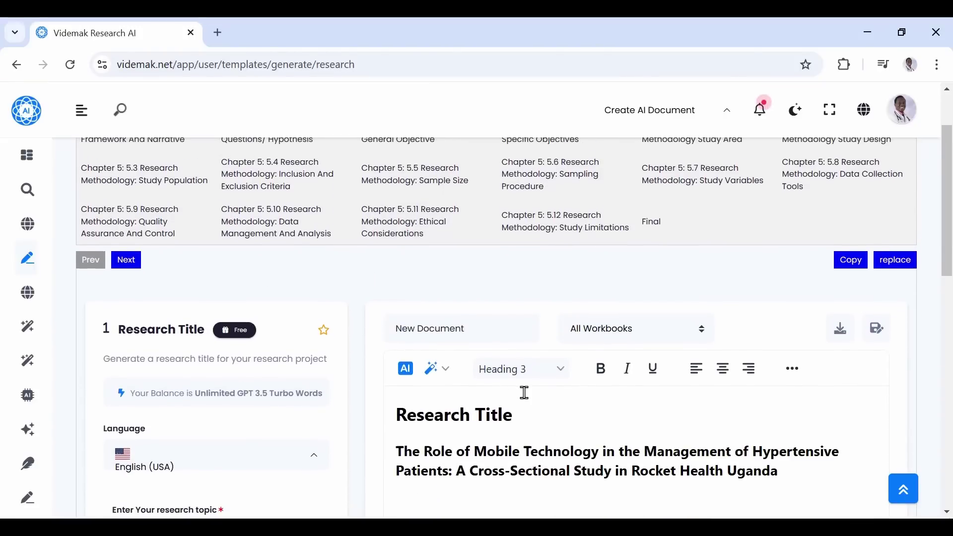
scroll(243, 321, "up", 2)
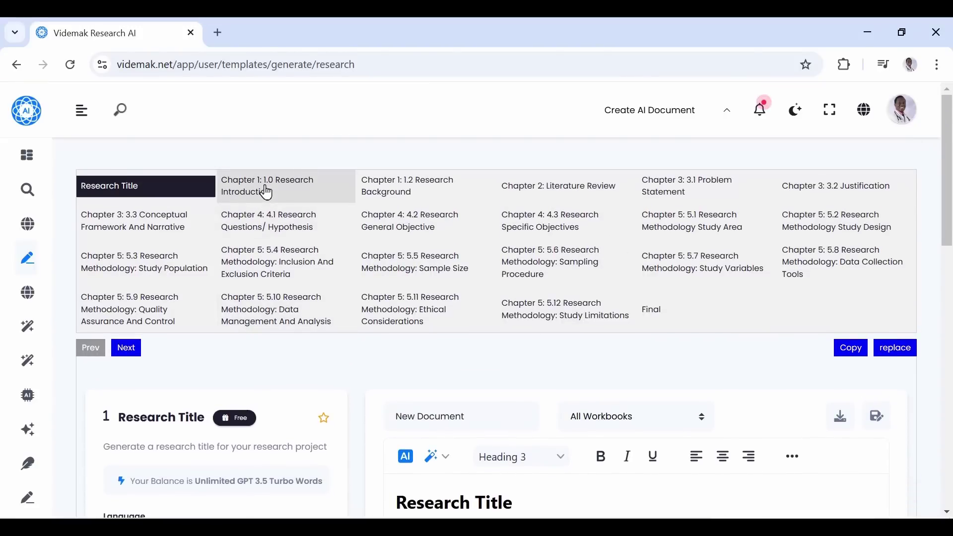
left_click(654, 317)
scroll(425, 382, "down", 3)
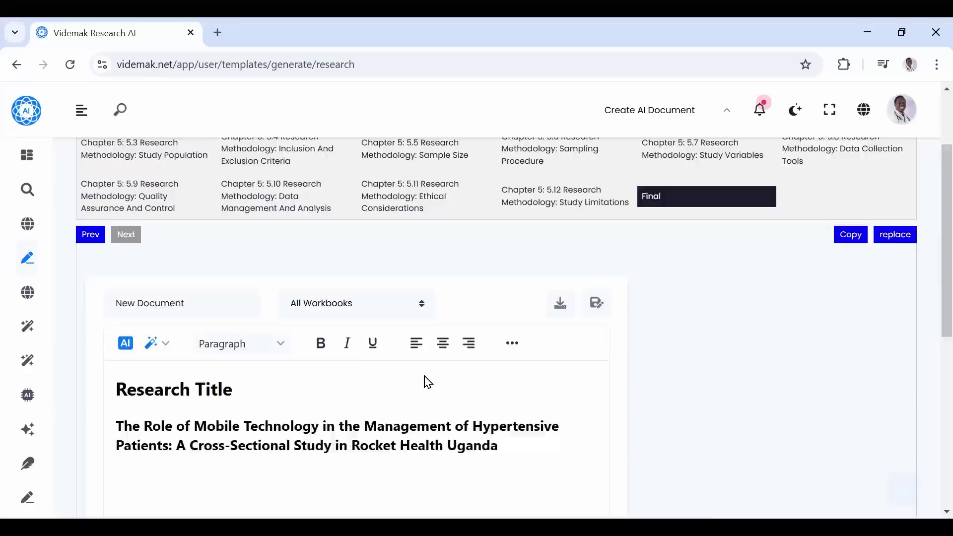
scroll(285, 370, "up", 3)
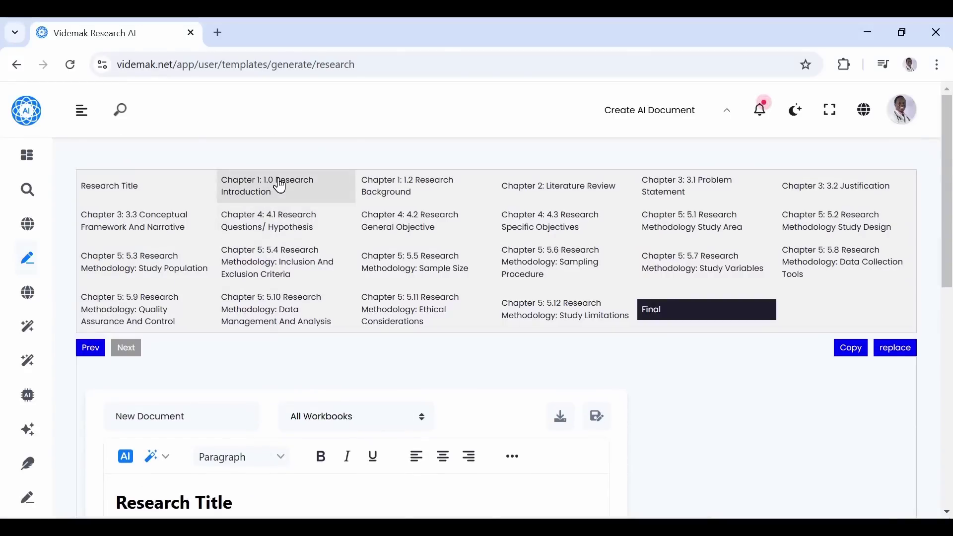
Step: Open the Chapter 1: 1.0 Research Introduction generator
left_click(276, 187)
left_click(128, 191)
left_click(272, 191)
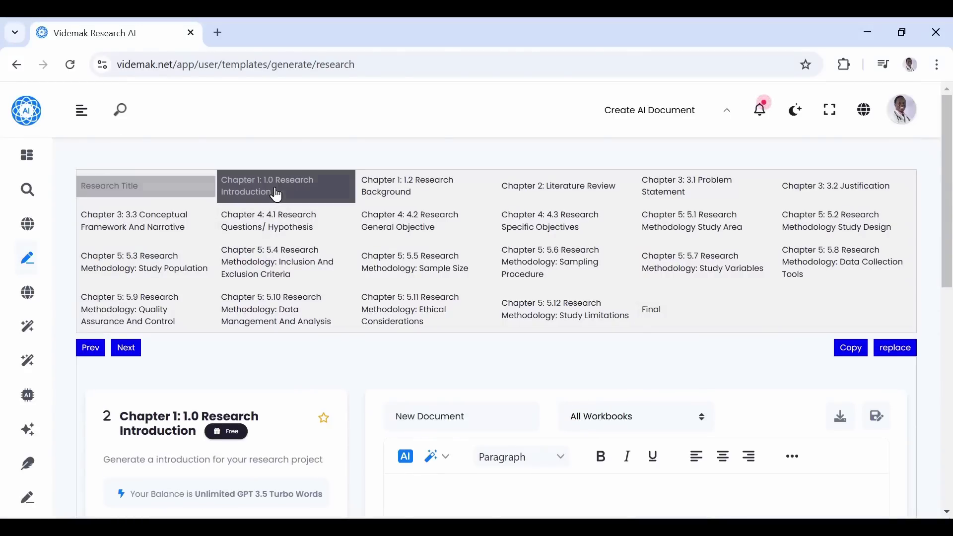
scroll(309, 327, "down", 4)
scroll(308, 328, "down", 3)
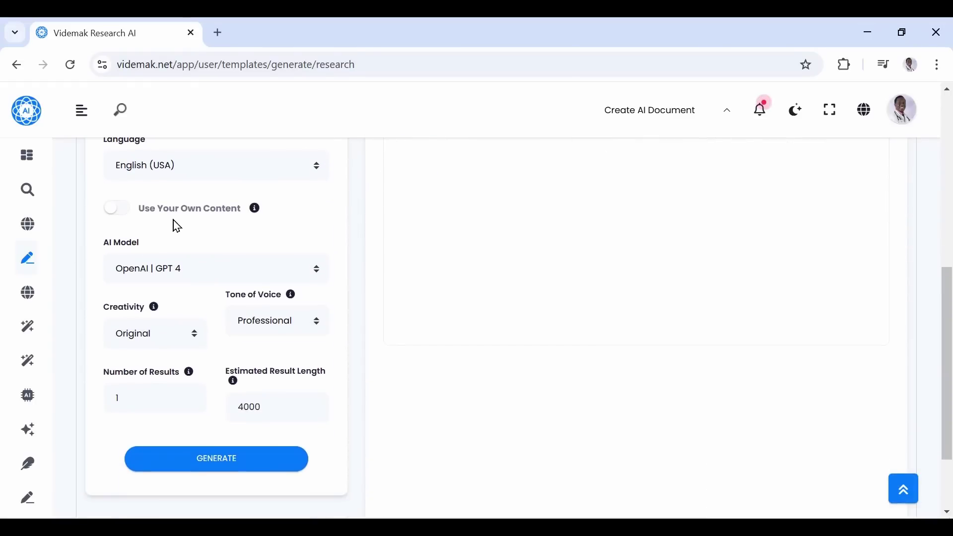
Step: Toggle the Use Your Own Content option on and off several times
left_click(117, 214)
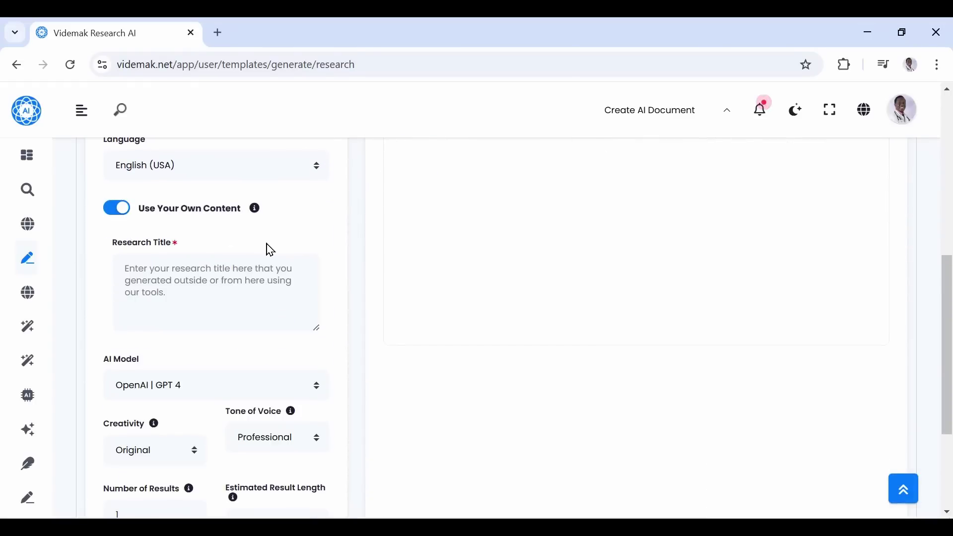
key("space")
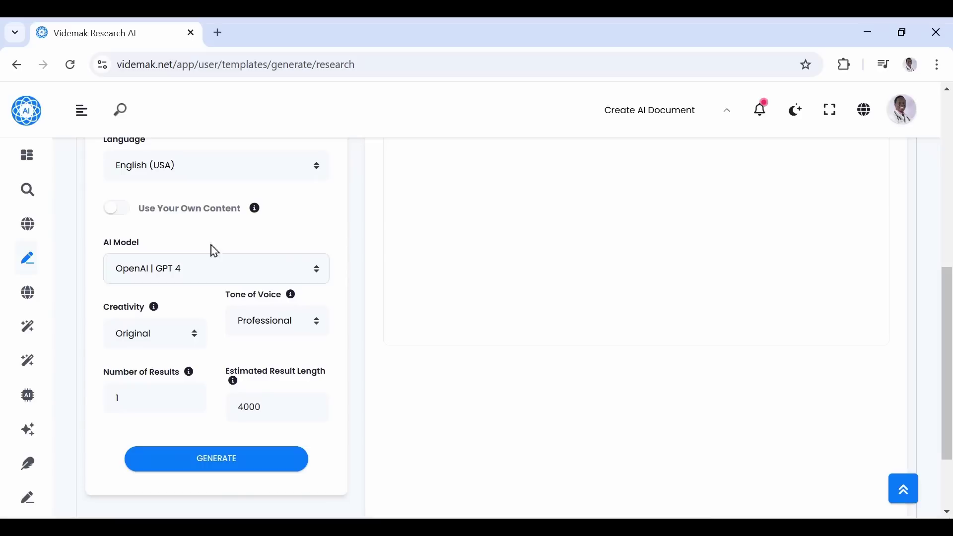
left_click(115, 213)
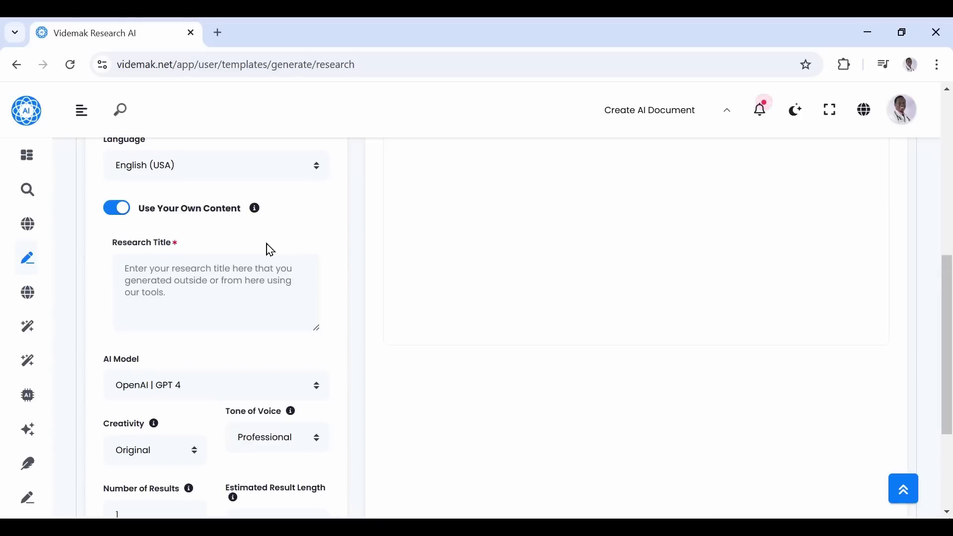
key("space")
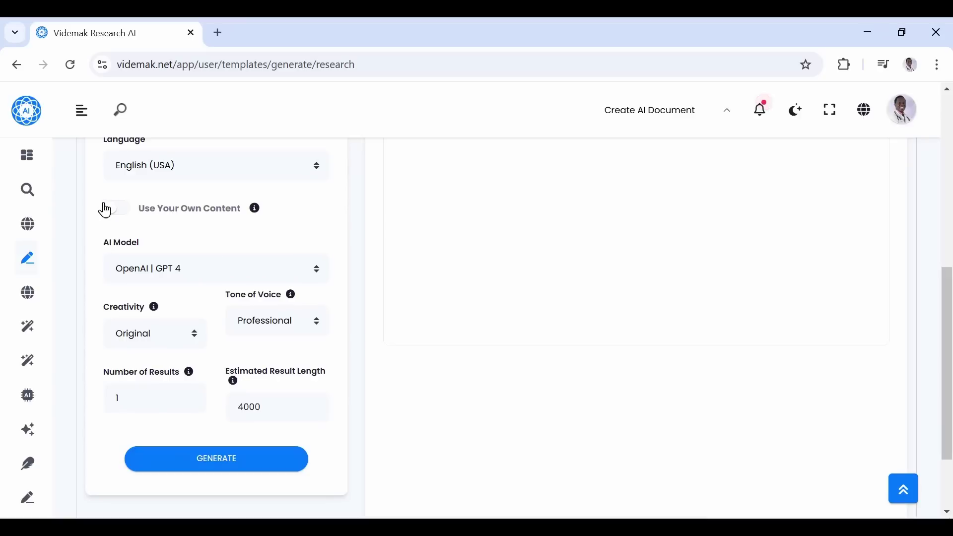
left_click(118, 215)
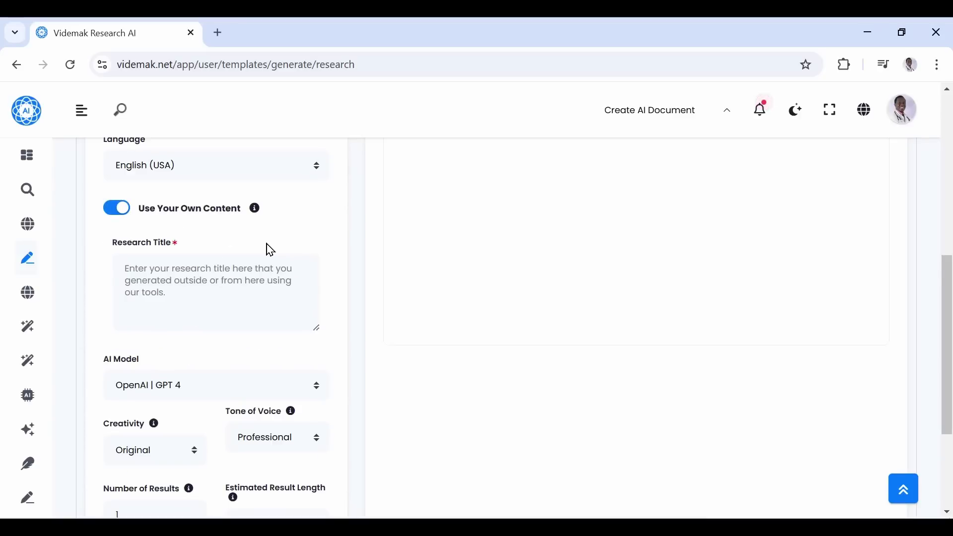
scroll(281, 346, "up", 10)
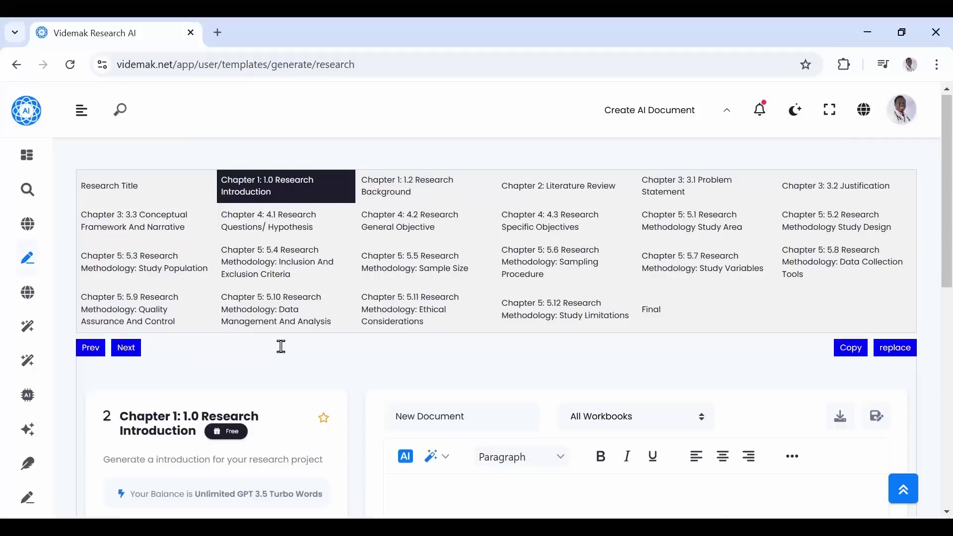
Step: Look at the Research Title section, then return to the Research Introduction generator
left_click(140, 189)
scroll(540, 427, "down", 3)
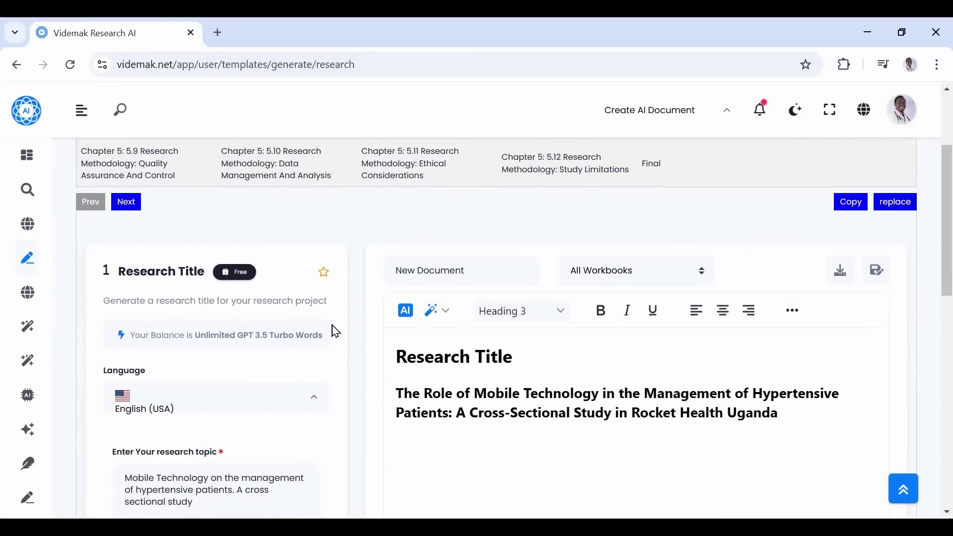
scroll(336, 332, "up", 3)
left_click(279, 197)
scroll(310, 413, "down", 8)
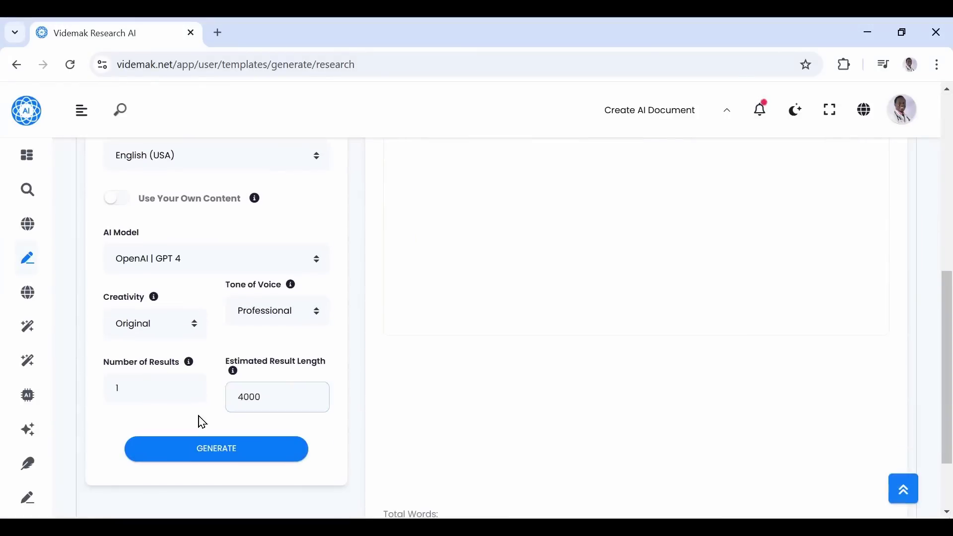
Step: Try GENERATE, then recheck the own-content toggle and the GPT 4, Professional tone settings
left_click(194, 453)
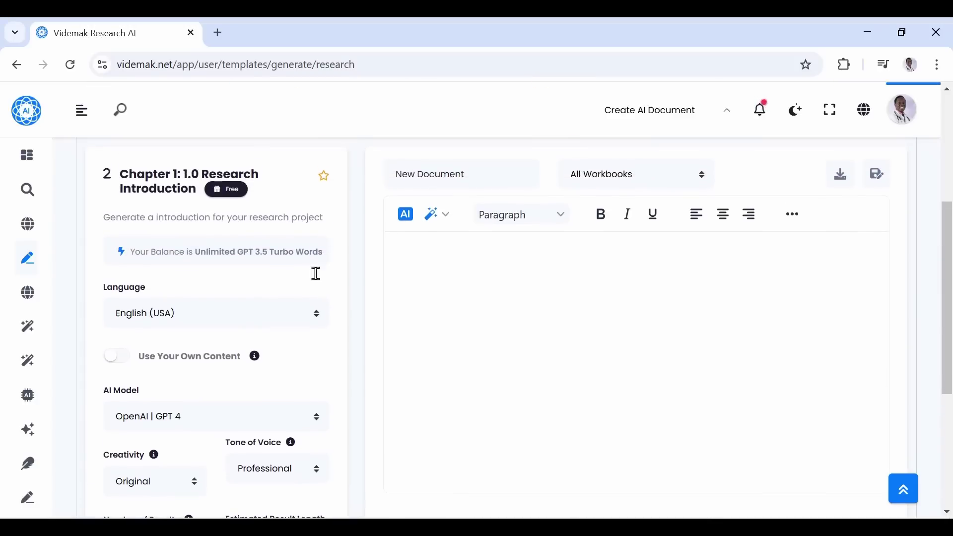
scroll(359, 353, "up", 3)
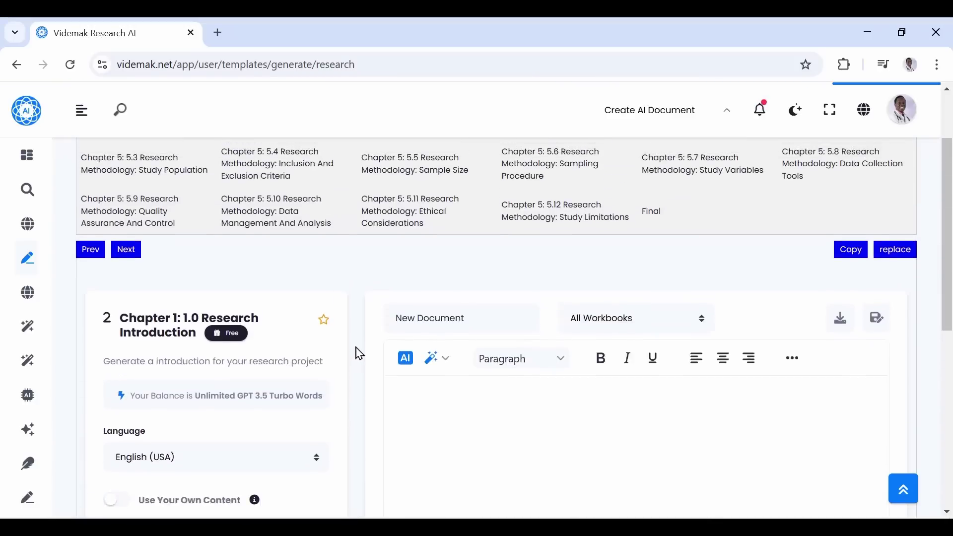
scroll(359, 353, "up", 1)
scroll(359, 353, "down", 3)
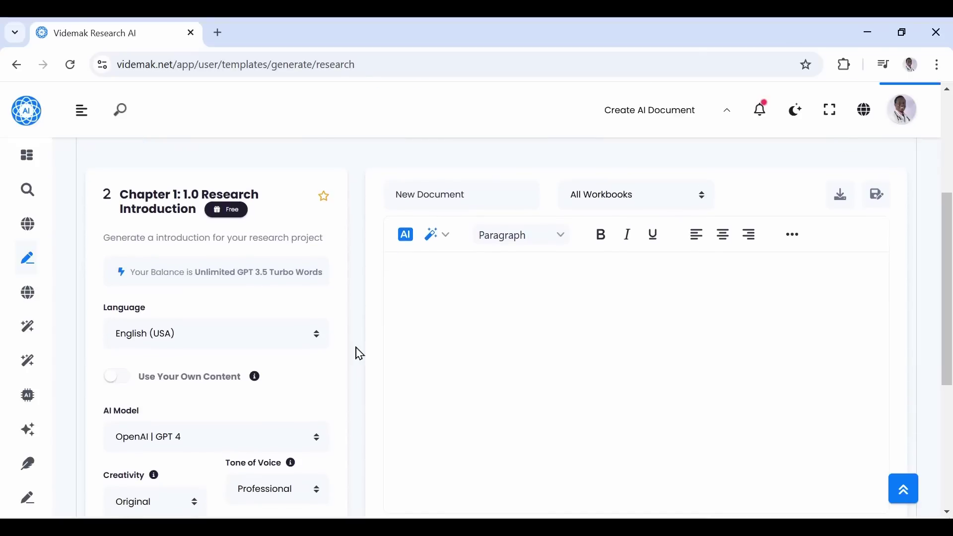
scroll(357, 352, "down", 3)
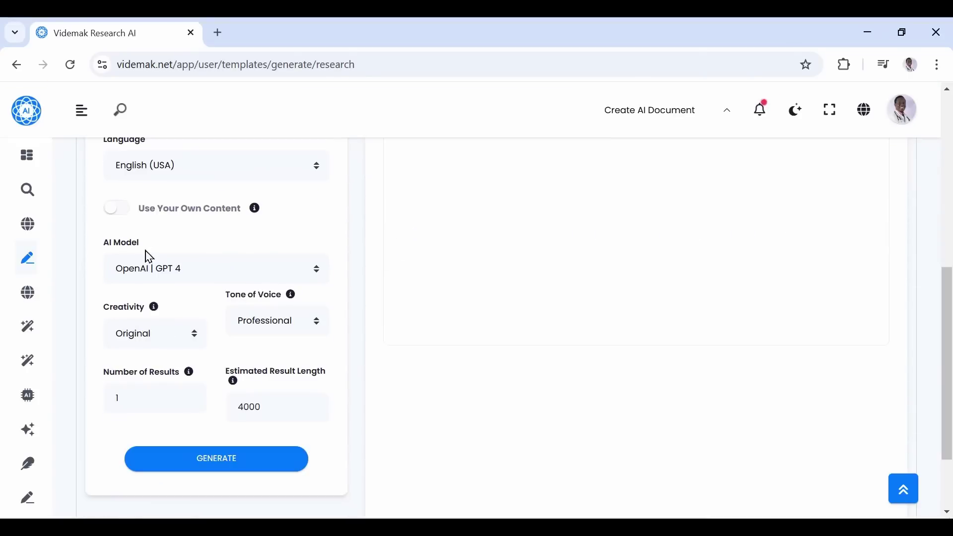
left_click(114, 209)
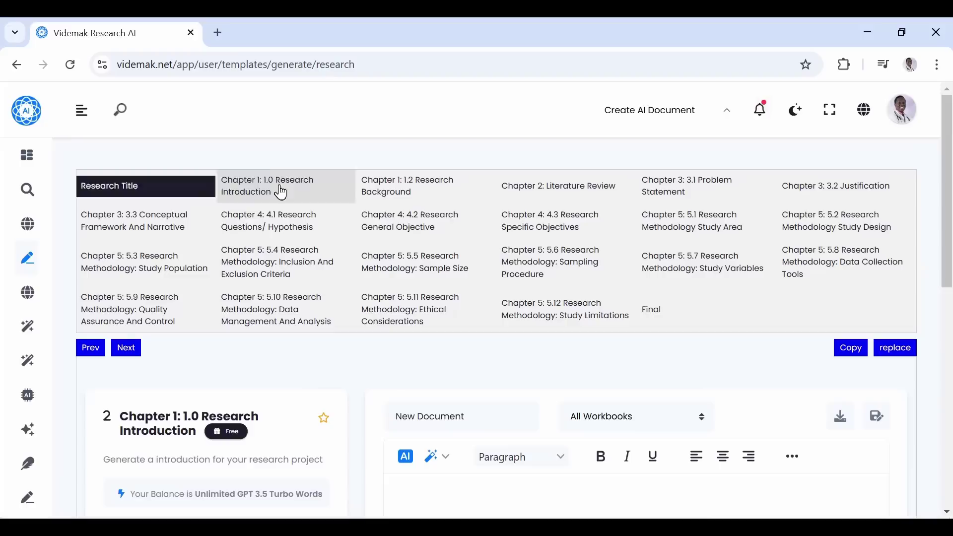
scroll(278, 187, "down", 8)
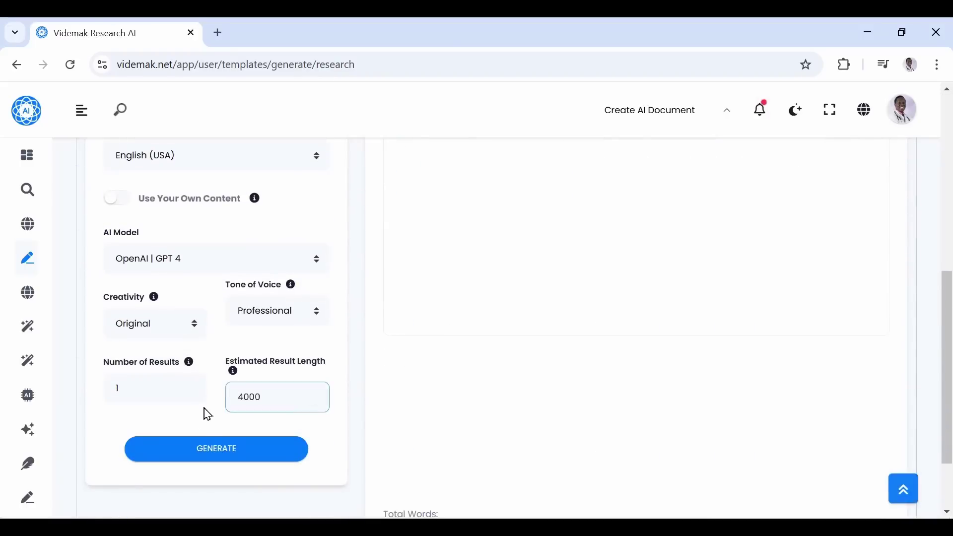
Step: Generate the introduction on hypertension and mHealth in Uganda, citing sources like WHO, 2023
left_click(195, 453)
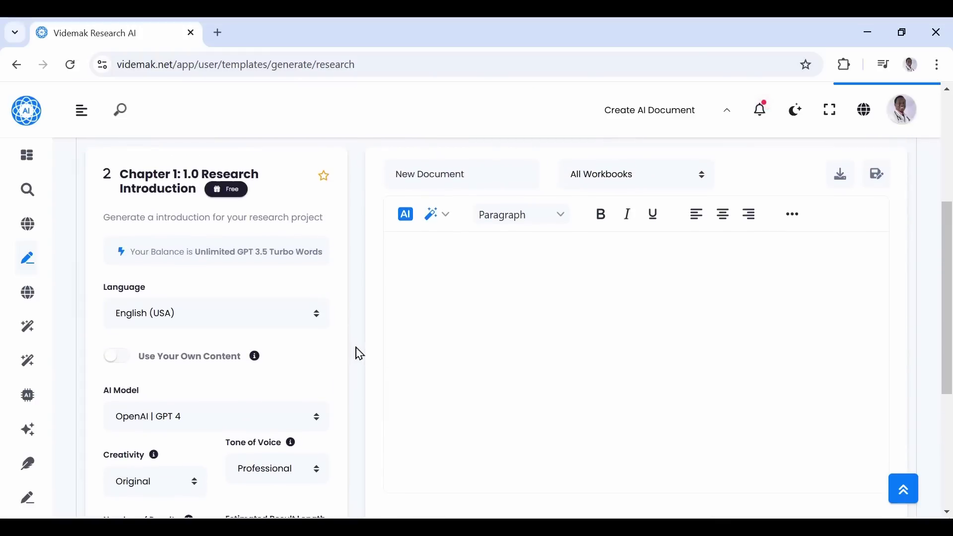
scroll(357, 353, "up", 3)
scroll(359, 353, "down", 3)
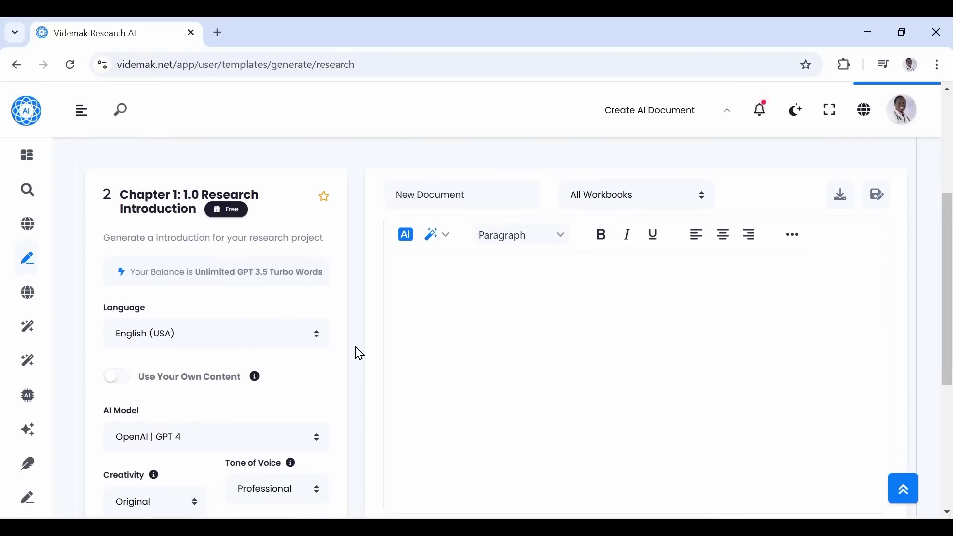
scroll(360, 353, "up", 2)
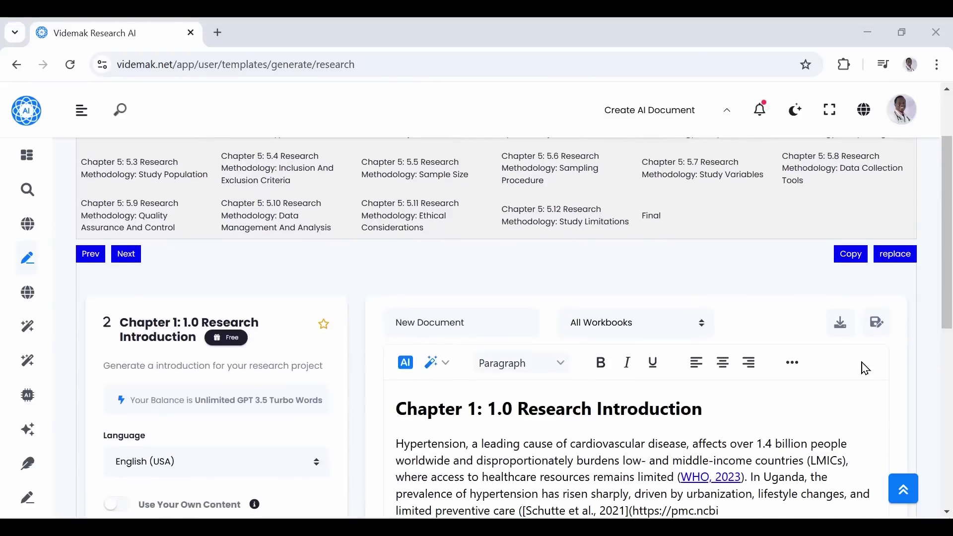
left_click(792, 347)
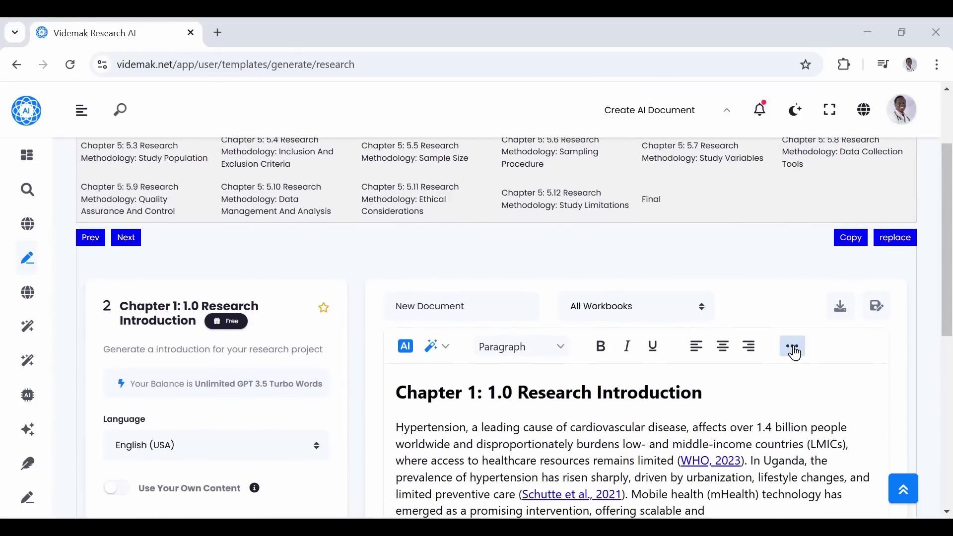
scroll(794, 353, "down", 3)
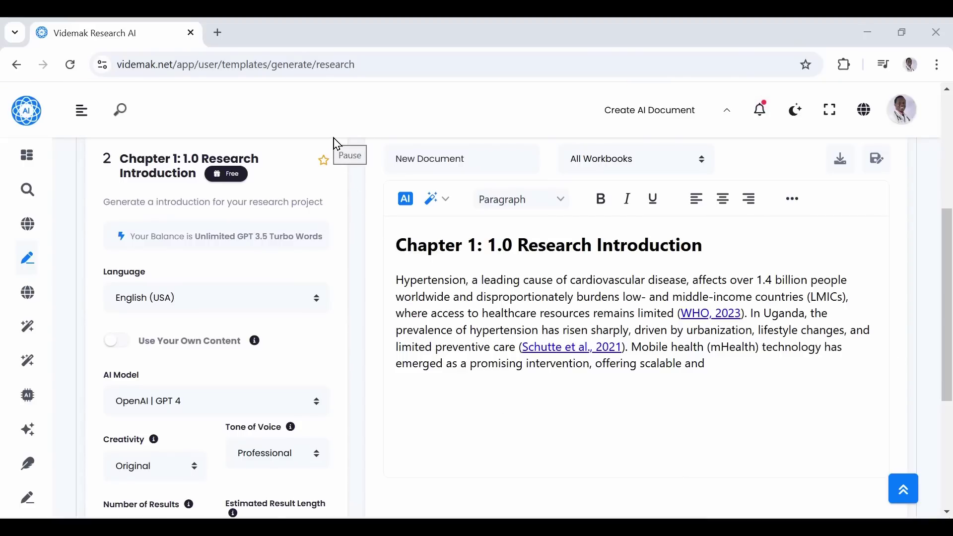
scroll(562, 347, "down", 3)
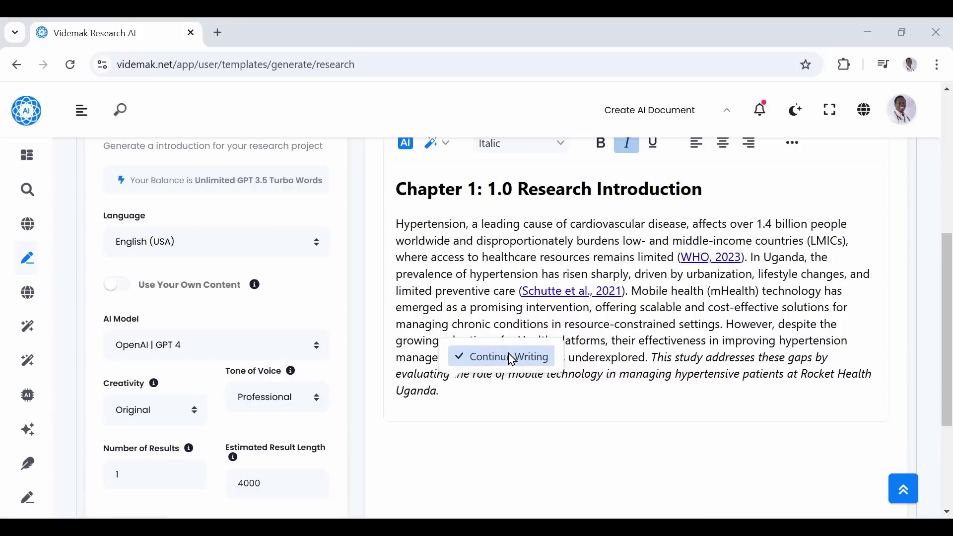
Step: Use the AI wand's Continue Writing to add cited mHealth study paragraphs
left_click(511, 359)
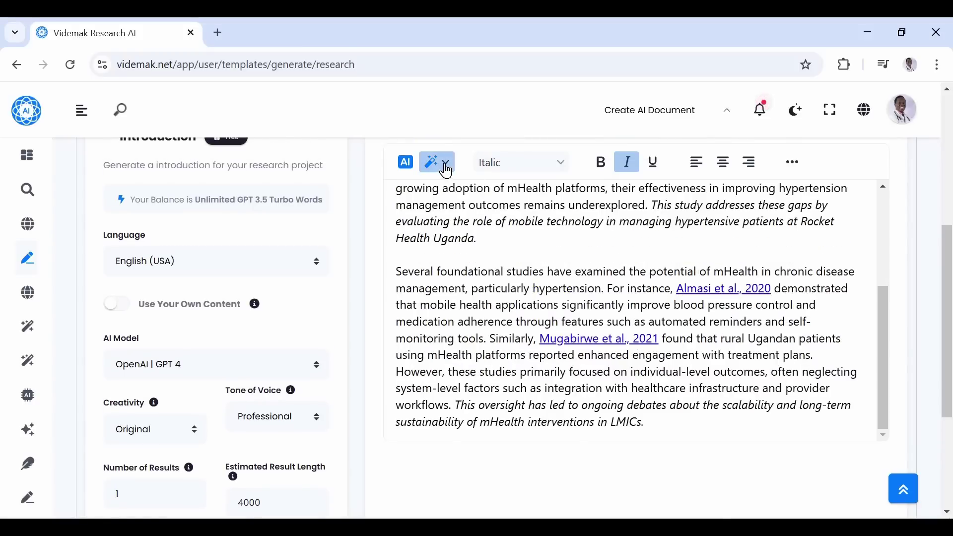
left_click(439, 162)
left_click(505, 203)
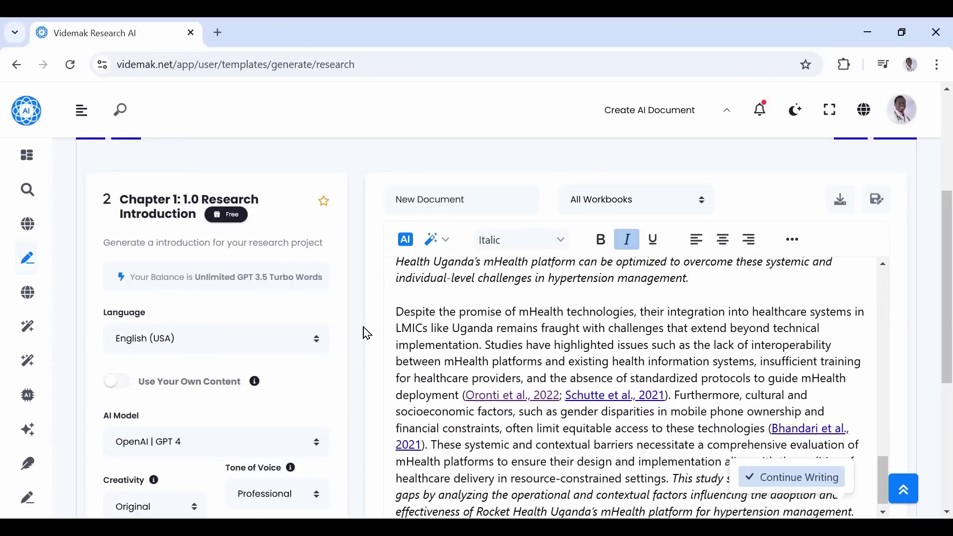
Step: Review the extended introduction, including the LMIC integration-barriers paragraph, in the Final compilation
scroll(366, 333, "up", 5)
left_click(653, 310)
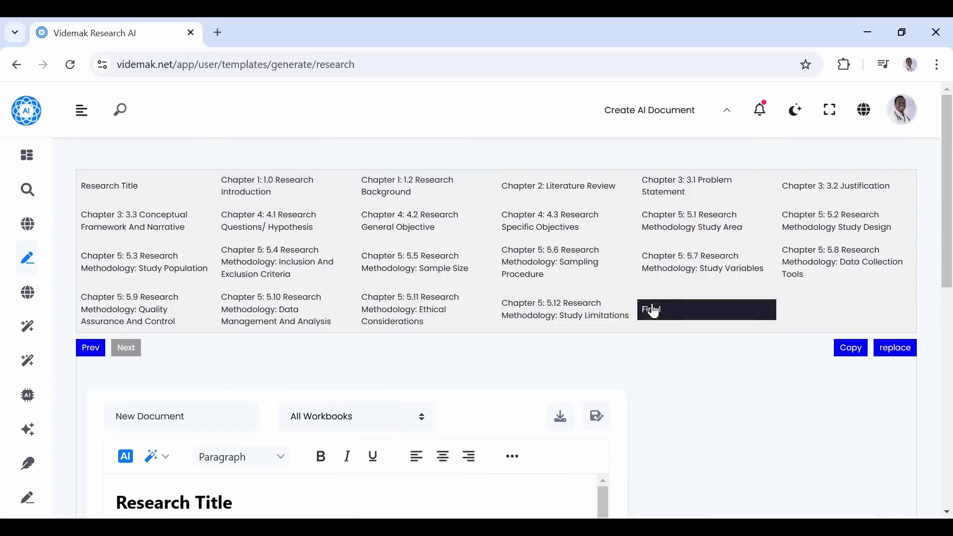
scroll(557, 372, "down", 7)
scroll(487, 355, "down", 8)
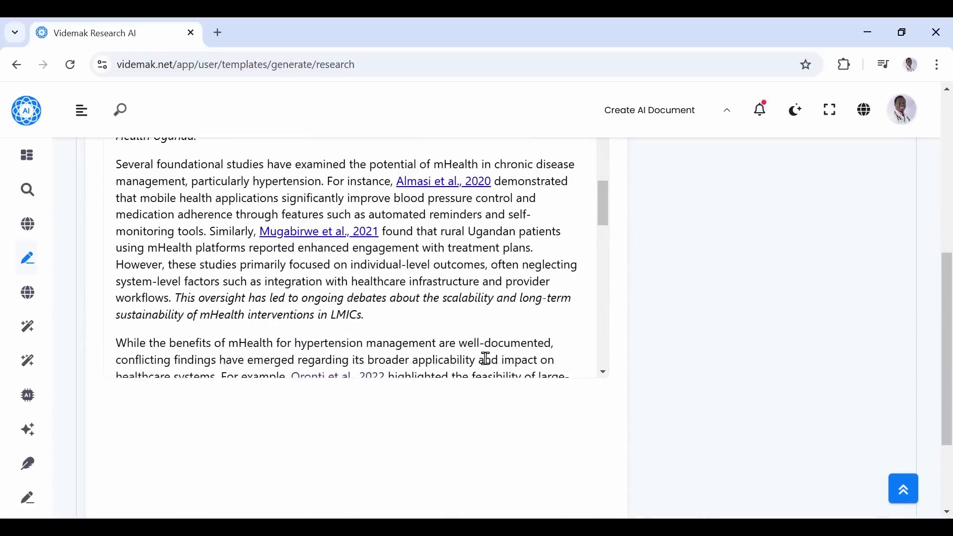
scroll(486, 358, "down", 10)
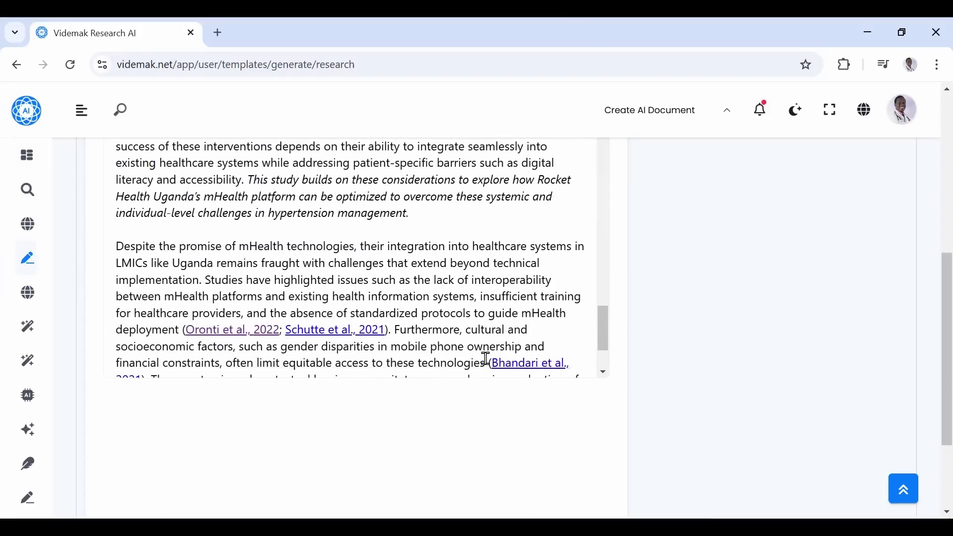
Step: Open the Chapter 1: 1.2 Research Background generator, keeping AI use of earlier sections
scroll(485, 358, "down", 3)
scroll(755, 315, "up", 5)
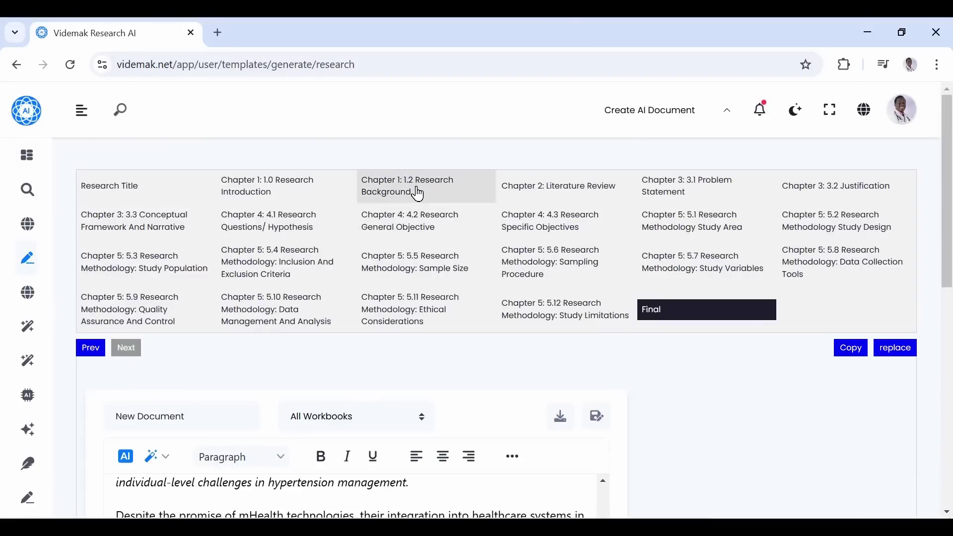
left_click(418, 194)
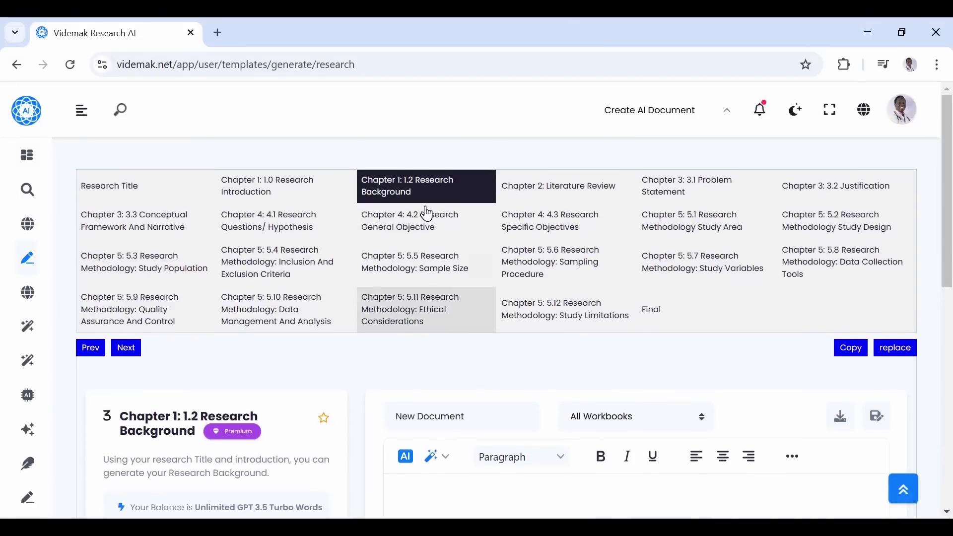
scroll(305, 436, "down", 5)
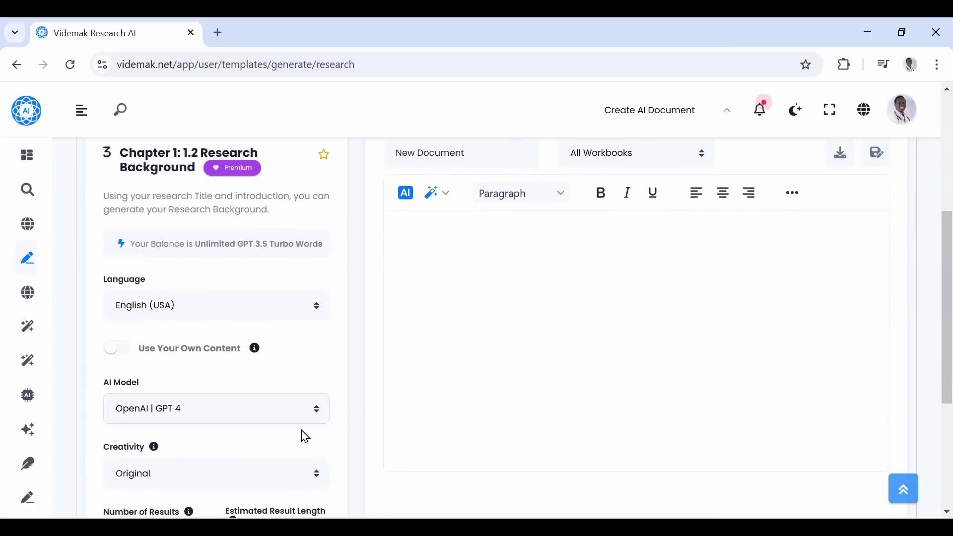
left_click(119, 349)
scroll(121, 344, "down", 4)
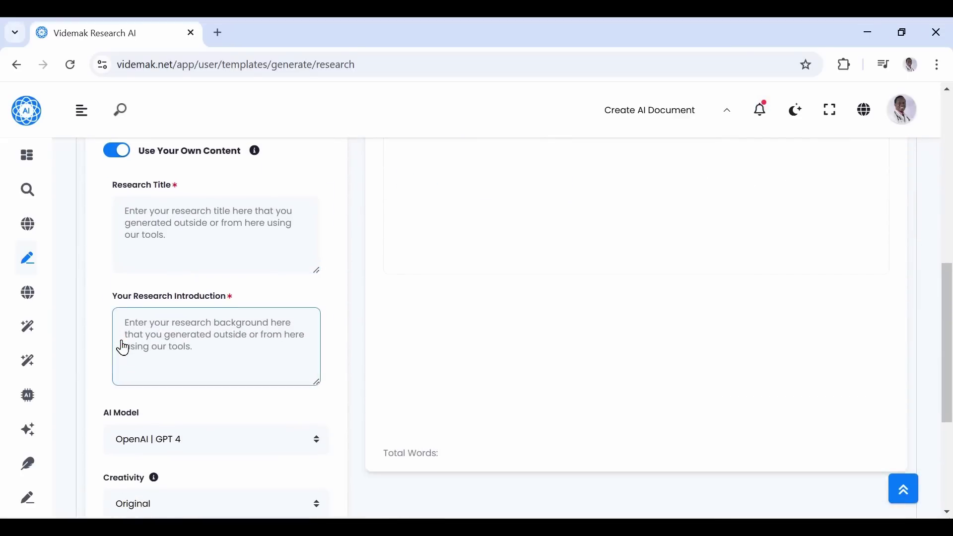
scroll(127, 317, "up", 2)
left_click(125, 272)
scroll(233, 377, "down", 3)
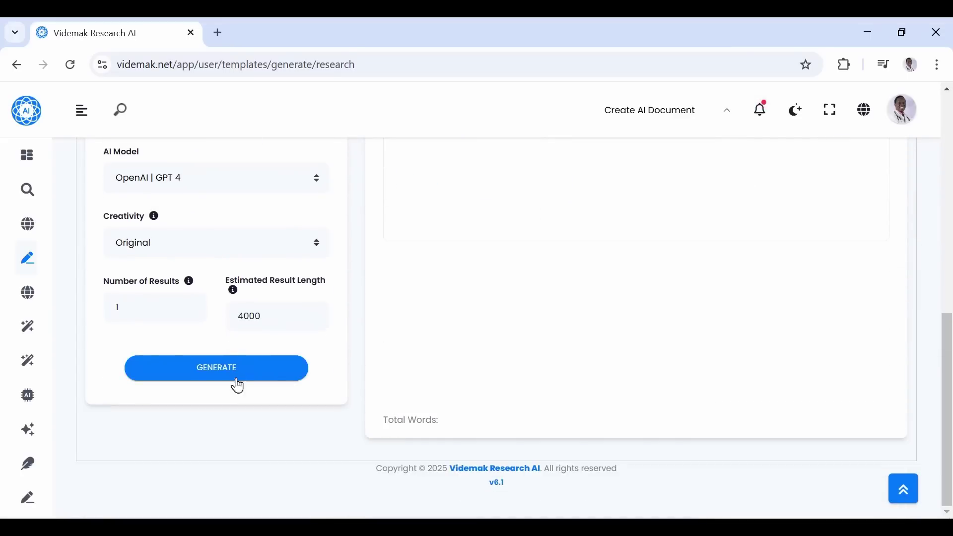
Step: Generate the 1.2 Research Background with citations and dismiss the continue-writing suggestion
left_click(220, 374)
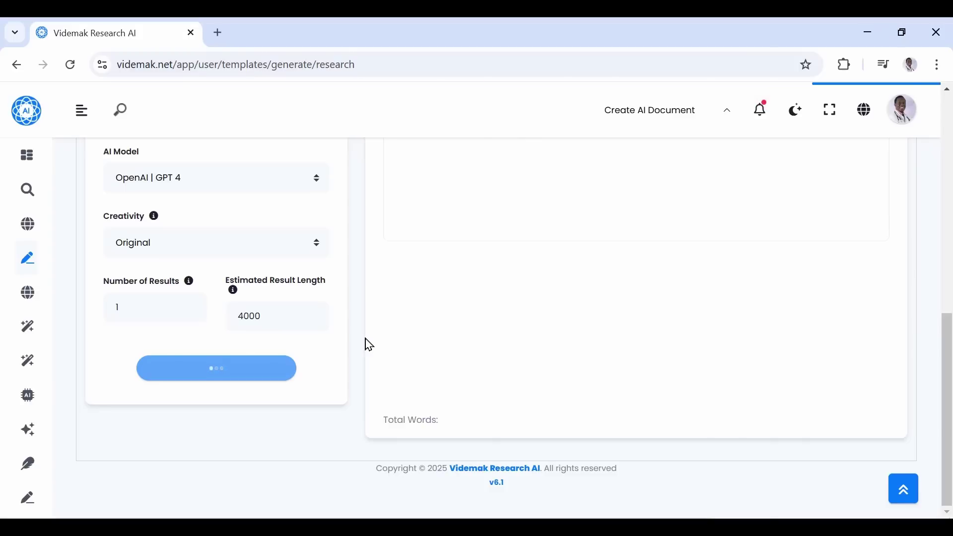
scroll(369, 344, "up", 7)
scroll(369, 344, "down", 1)
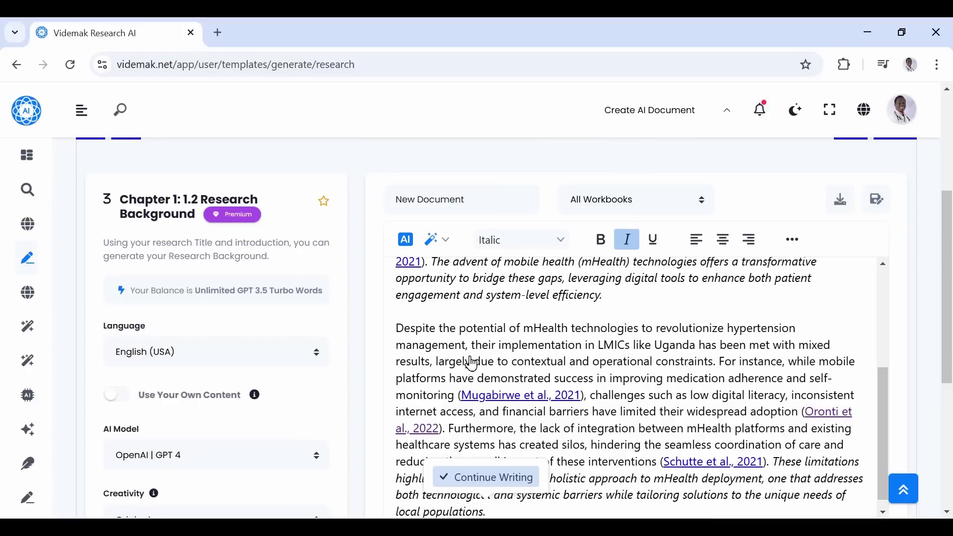
left_click(505, 482)
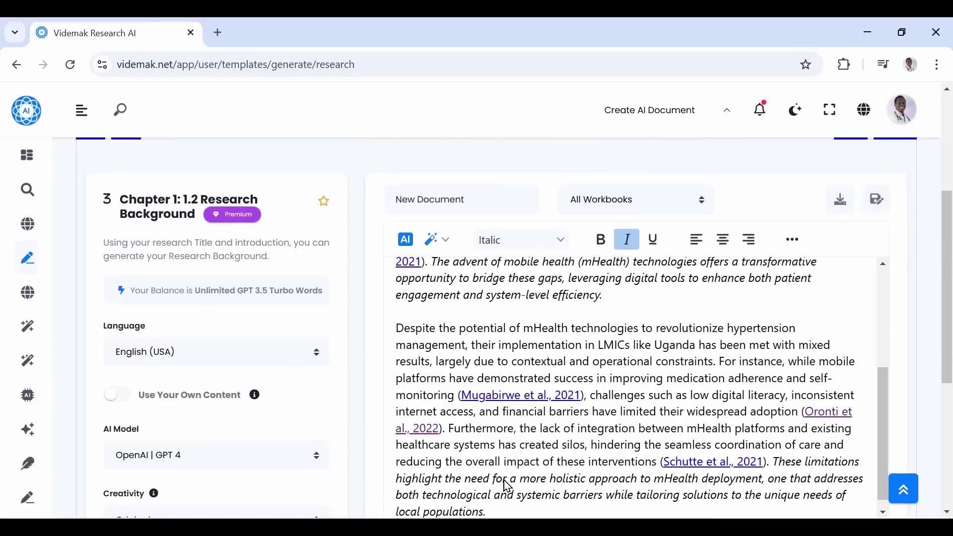
Step: Review the new Research Background within the Final document
scroll(505, 481, "up", 4)
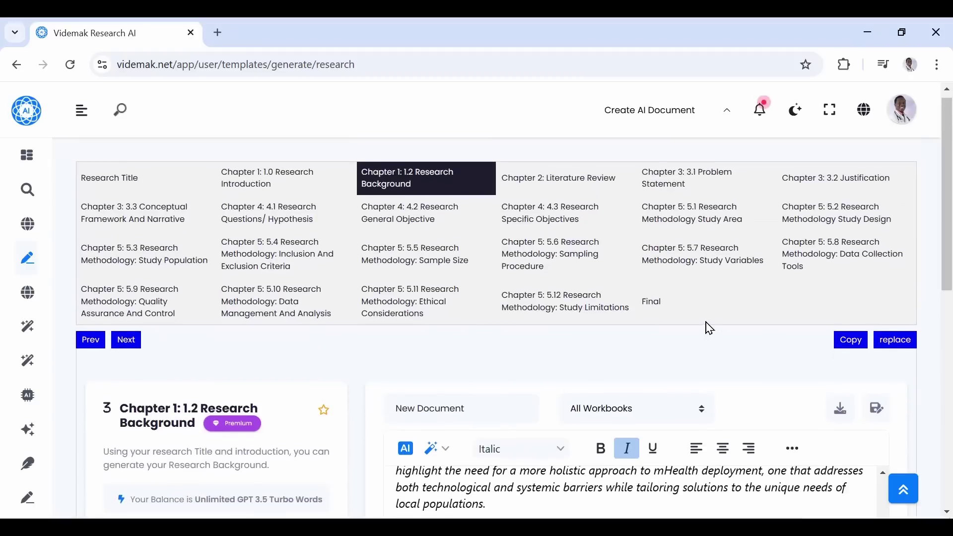
left_click(656, 301)
scroll(627, 353, "down", 5)
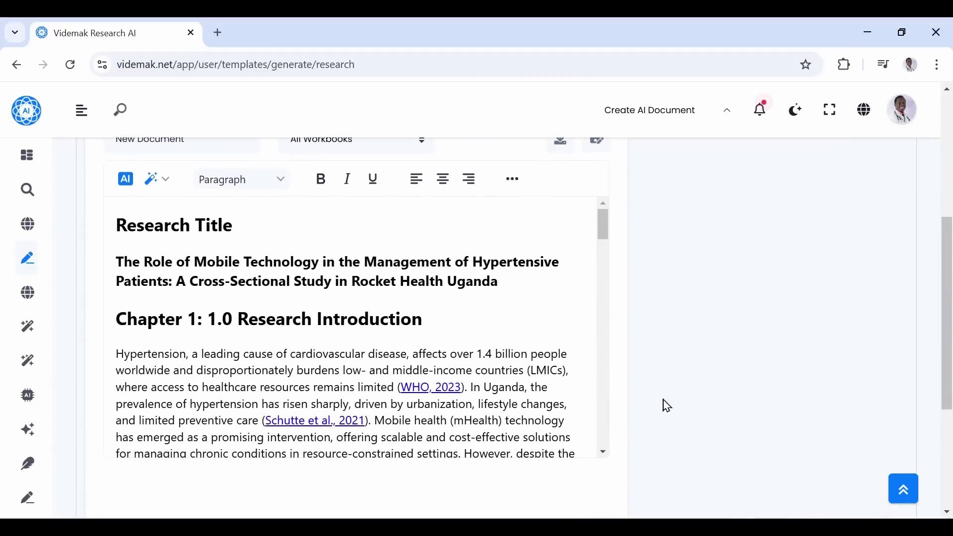
scroll(440, 362, "down", 10)
scroll(441, 360, "down", 10)
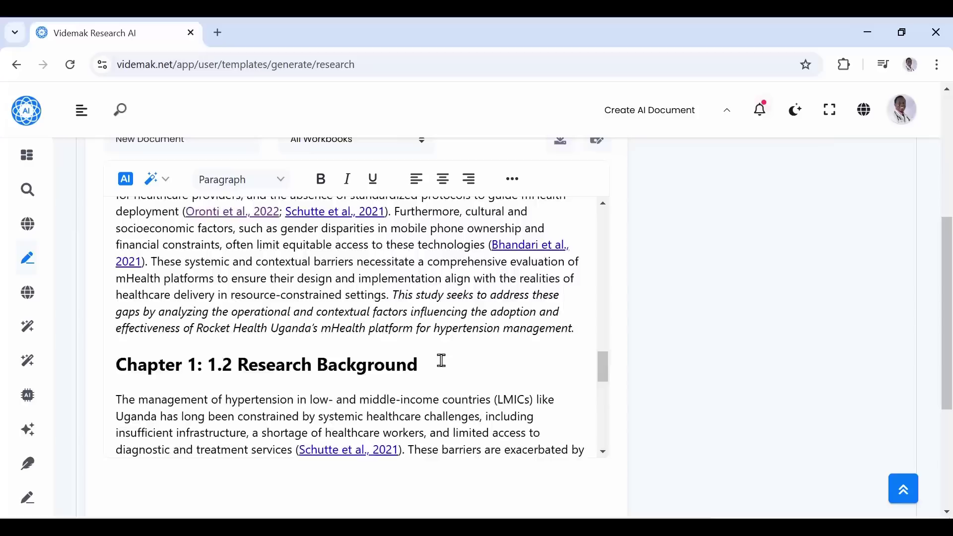
scroll(441, 361, "up", 4)
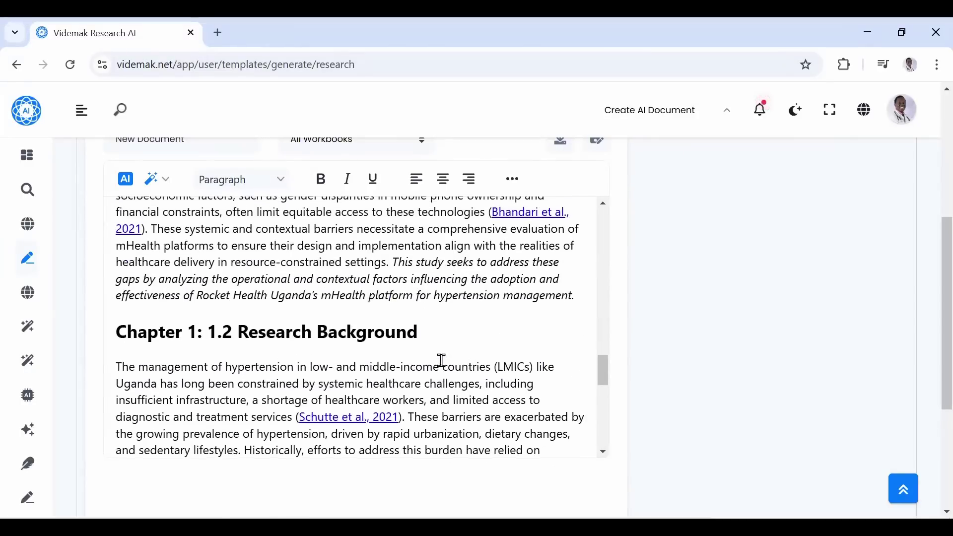
scroll(441, 361, "down", 8)
scroll(778, 333, "up", 2)
scroll(490, 323, "up", 3)
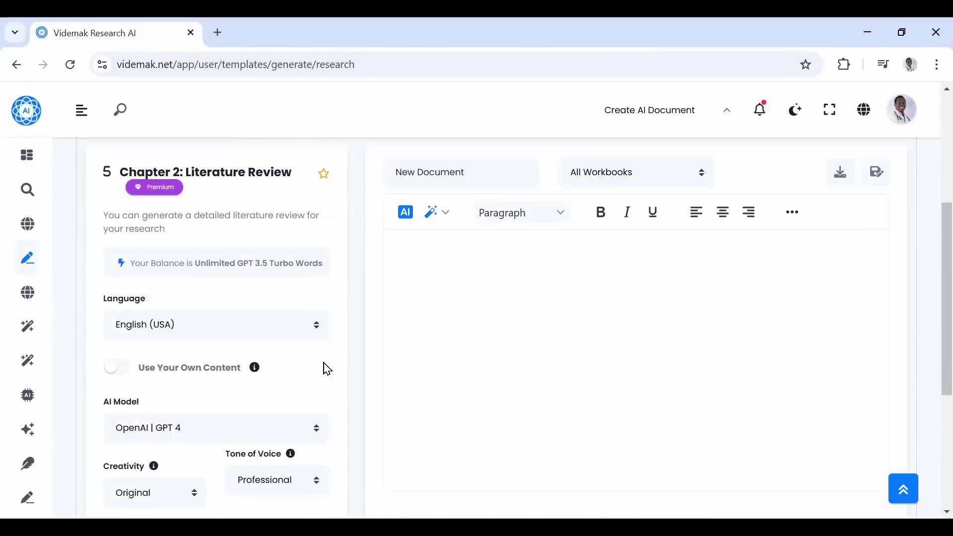
scroll(325, 368, "down", 1)
Step: Set the Chapter 2 Literature Review generator back to AI-only content
left_click(109, 330)
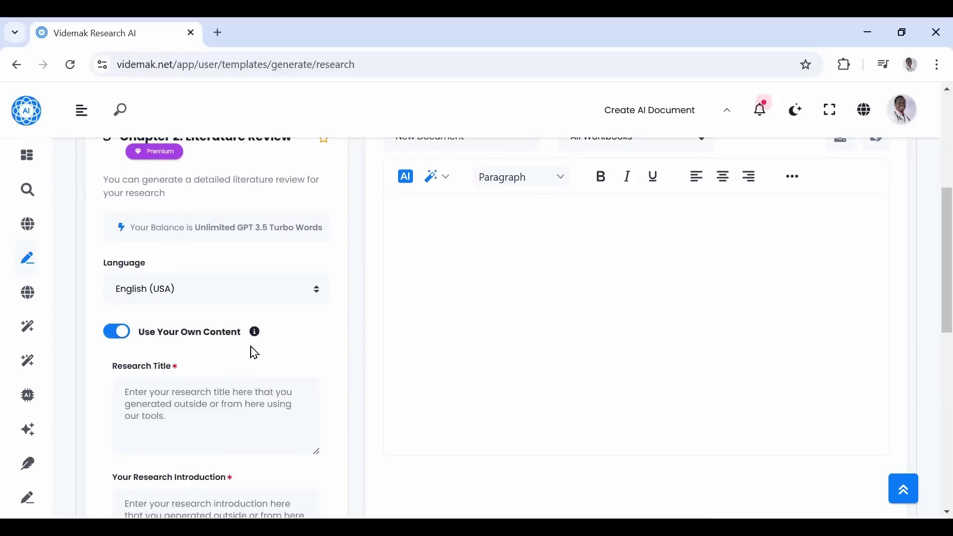
scroll(251, 351, "down", 2)
scroll(210, 432, "down", 3)
scroll(207, 415, "up", 3)
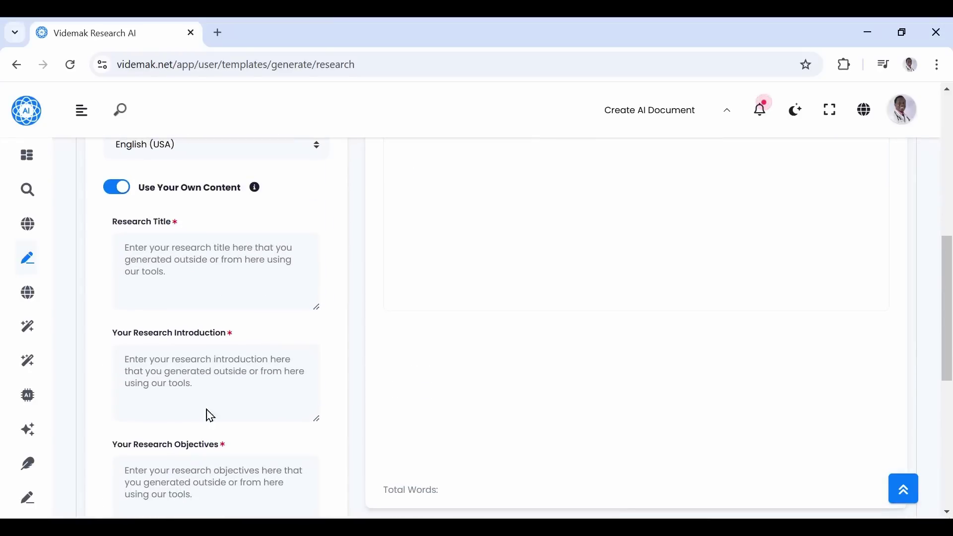
left_click(123, 194)
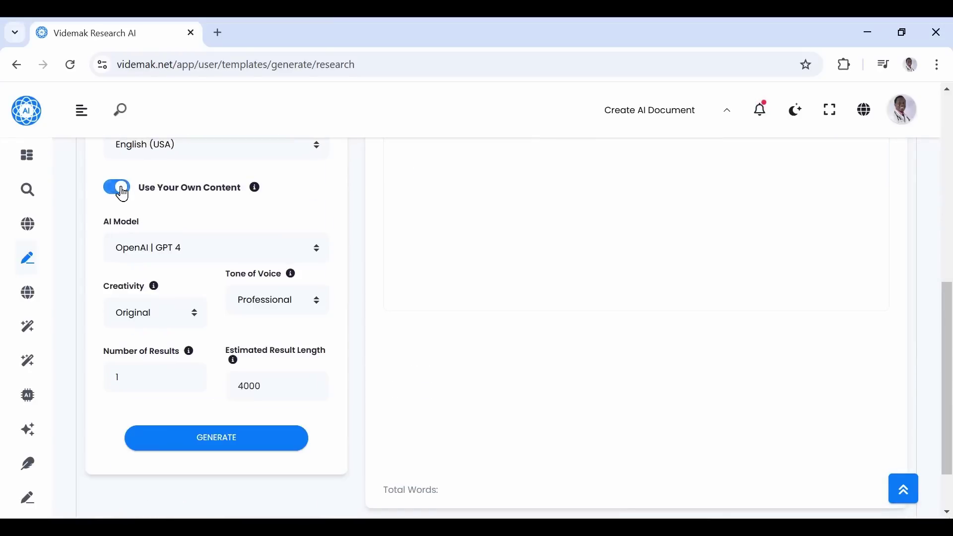
Step: Generate the Literature Review on mHealth paradigms and methodological approaches in LMICs
left_click(208, 437)
scroll(677, 400, "down", 2)
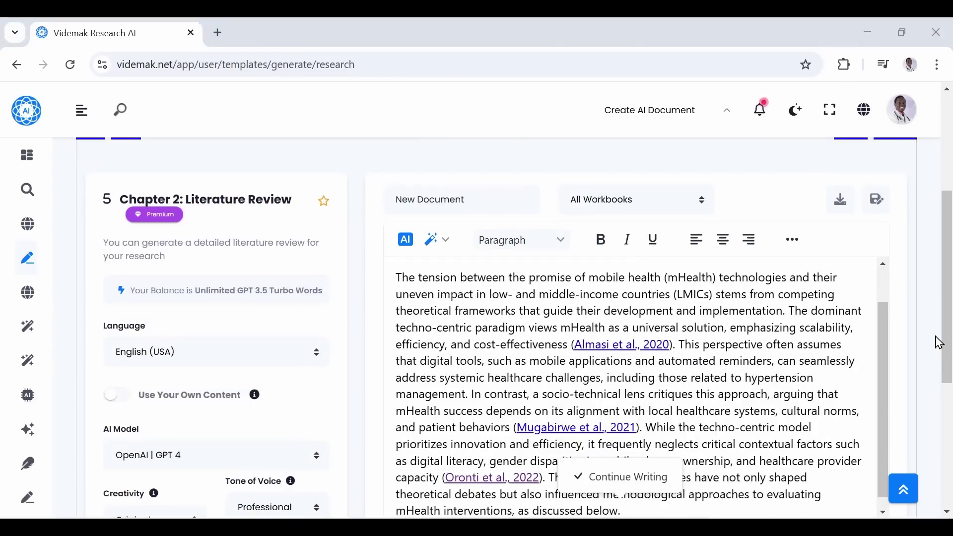
left_click(649, 476)
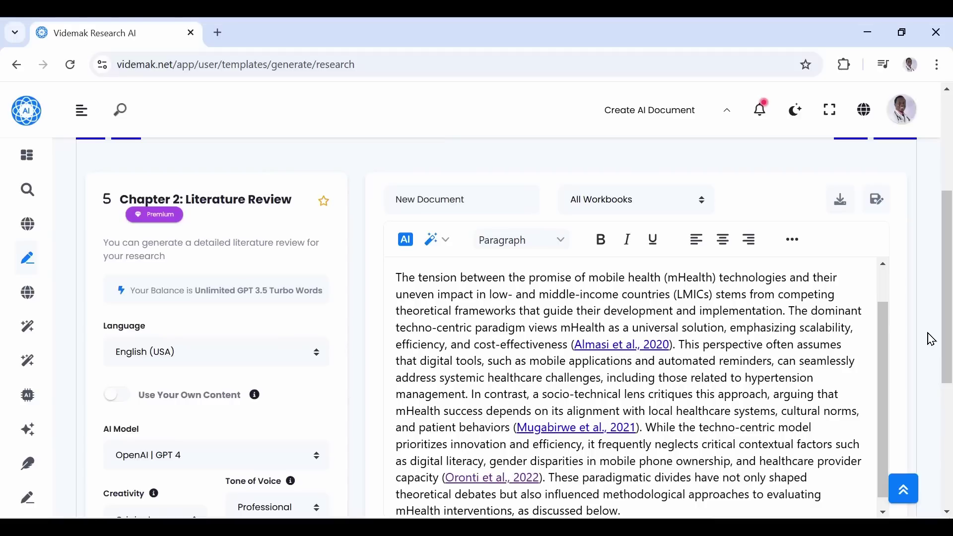
scroll(931, 339, "down", 3)
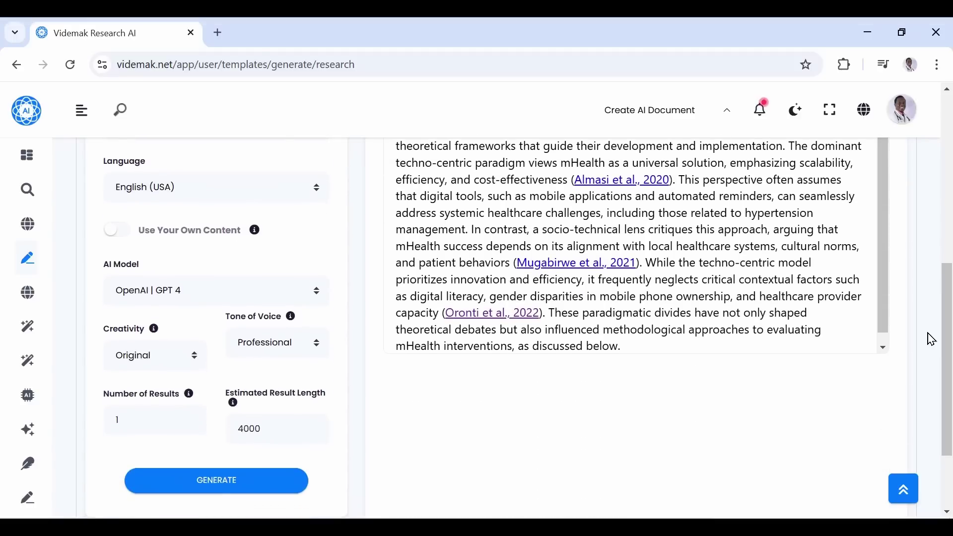
scroll(931, 340, "up", 3)
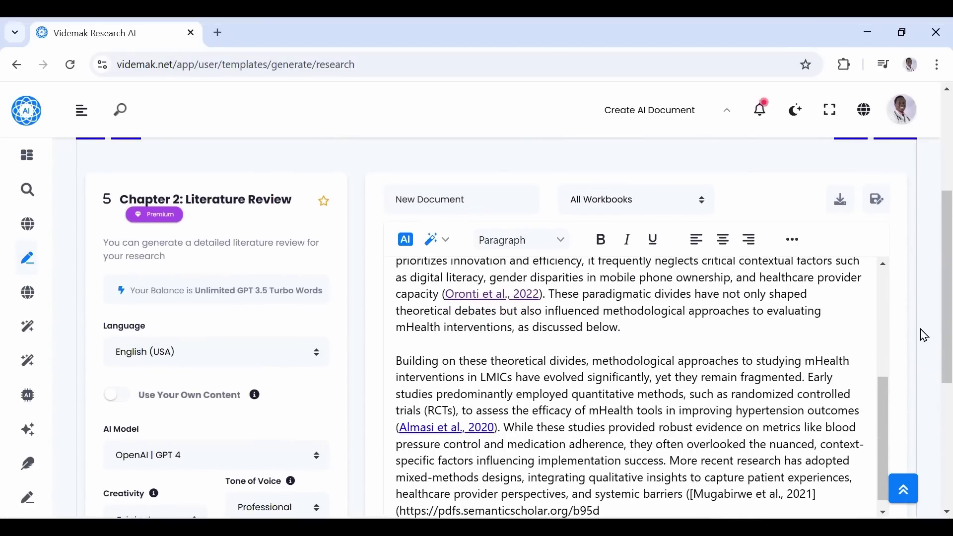
scroll(571, 413, "down", 10)
scroll(573, 413, "down", 20)
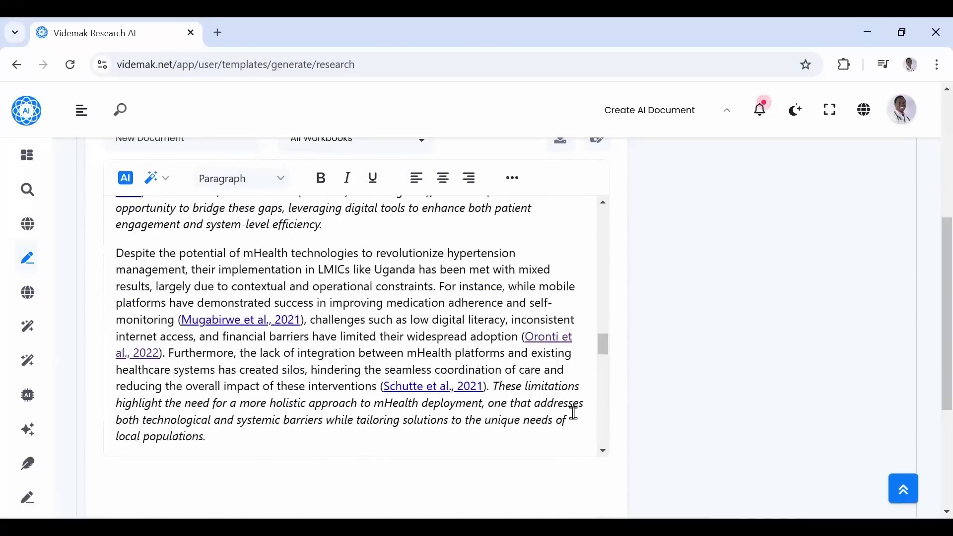
scroll(573, 412, "up", 15)
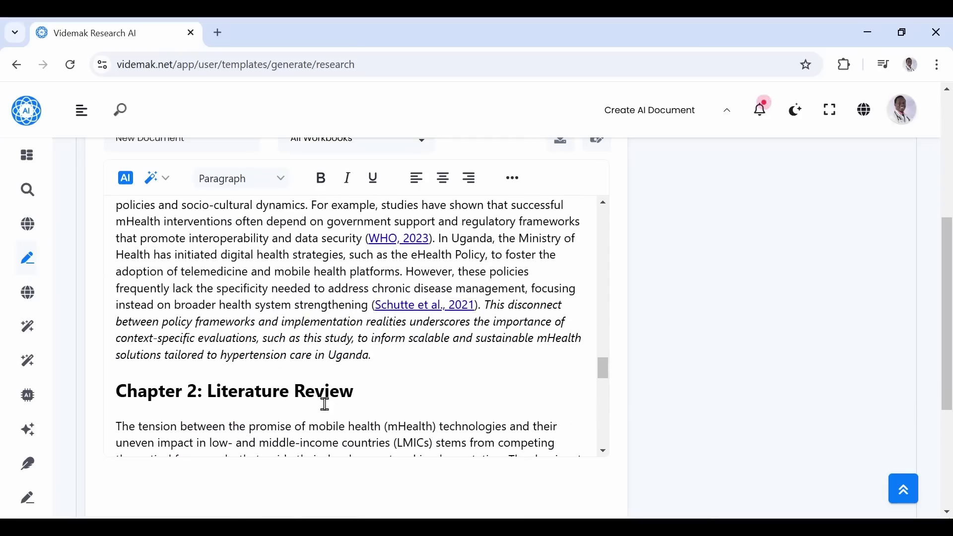
scroll(325, 404, "up", 8)
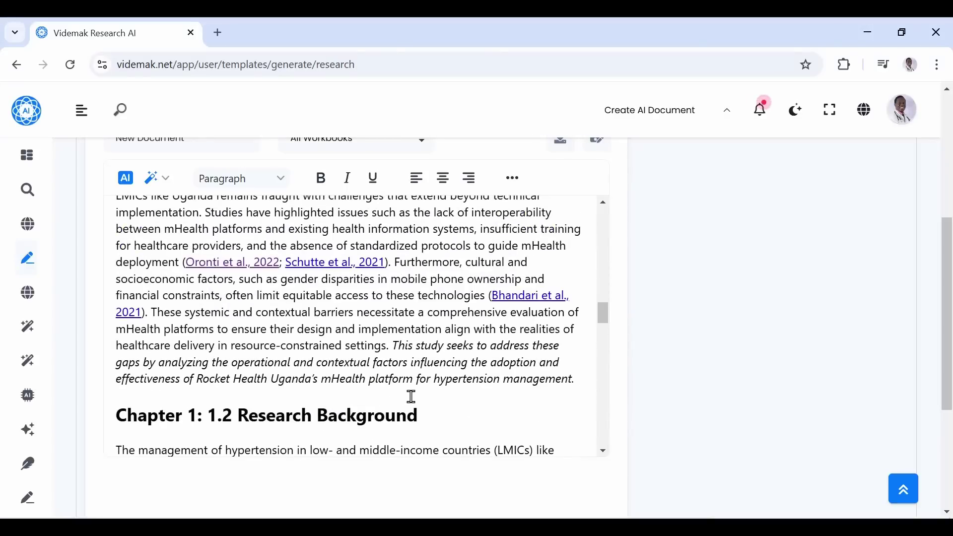
scroll(411, 396, "up", 10)
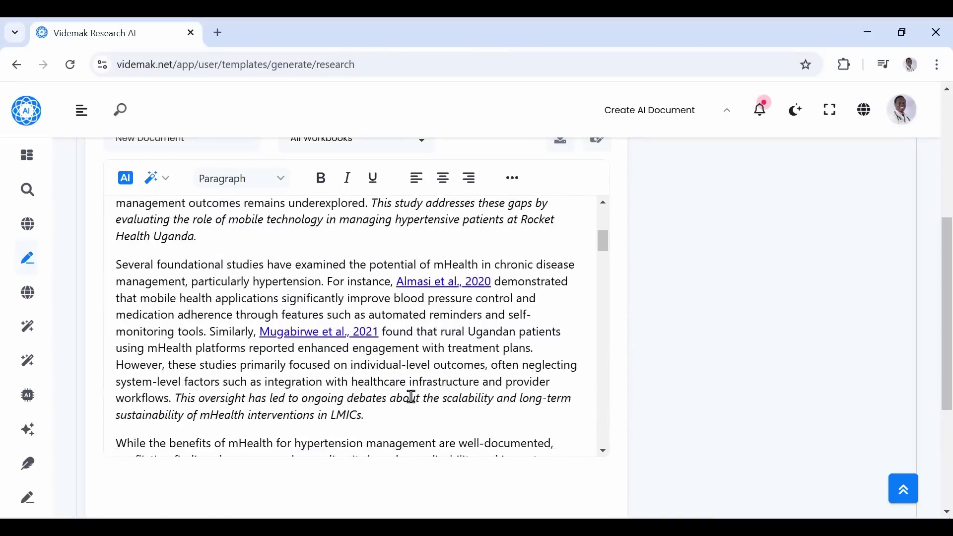
scroll(411, 396, "up", 5)
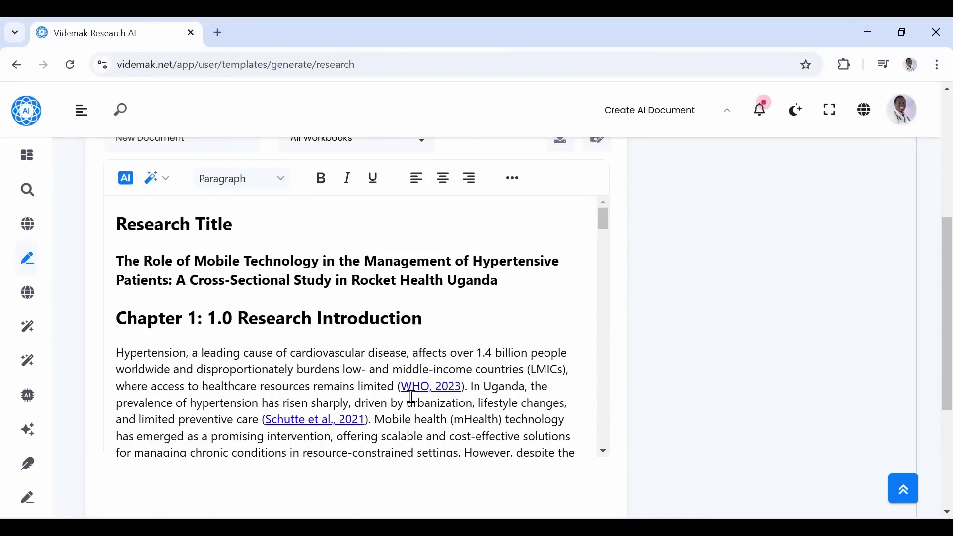
scroll(412, 396, "down", 10)
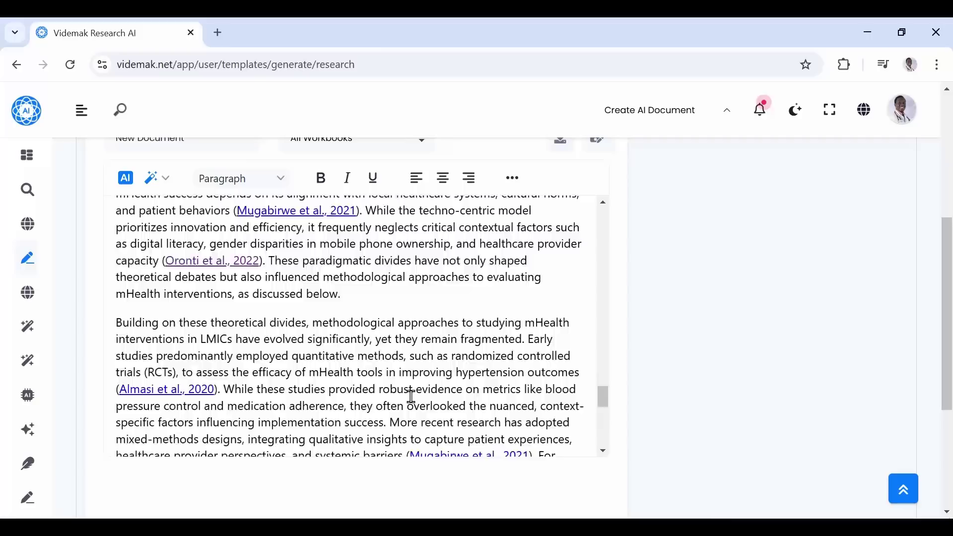
scroll(411, 396, "down", 5)
scroll(411, 396, "up", 8)
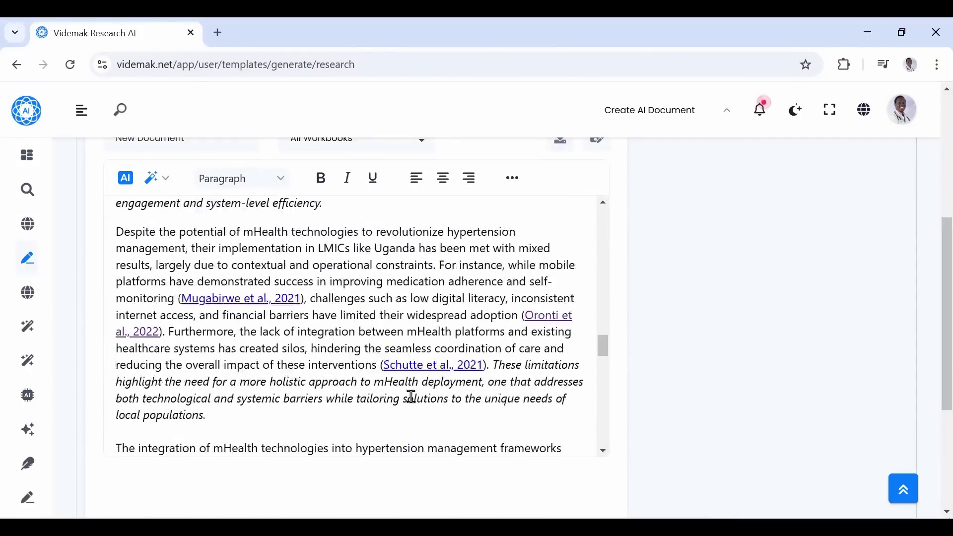
left_click(441, 417)
Step: Expand the 'To address…' paragraph with AI and improve the wording of its closing sentence
mouse_move(421, 426)
left_mouse_down()
mouse_move(117, 278)
mouse_move(102, 255)
left_mouse_up()
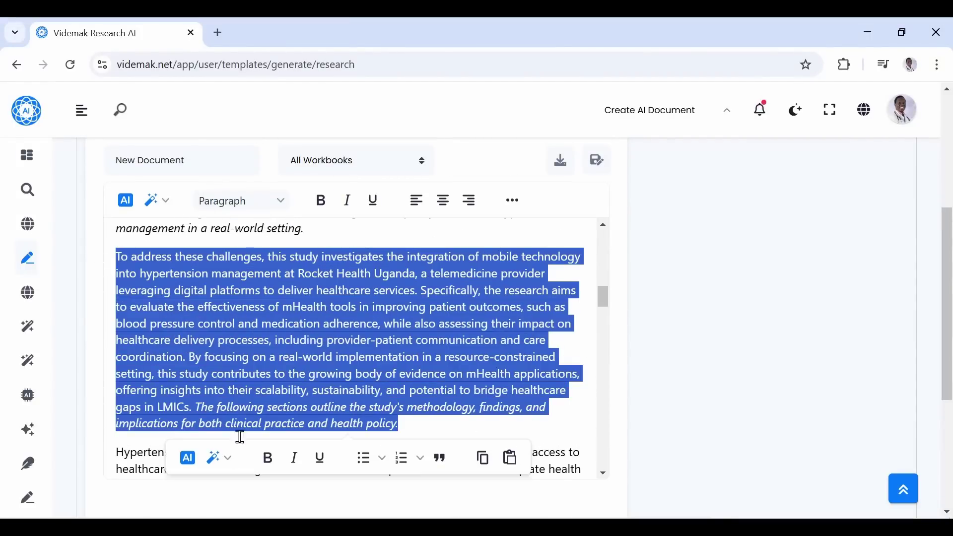
left_click(226, 469)
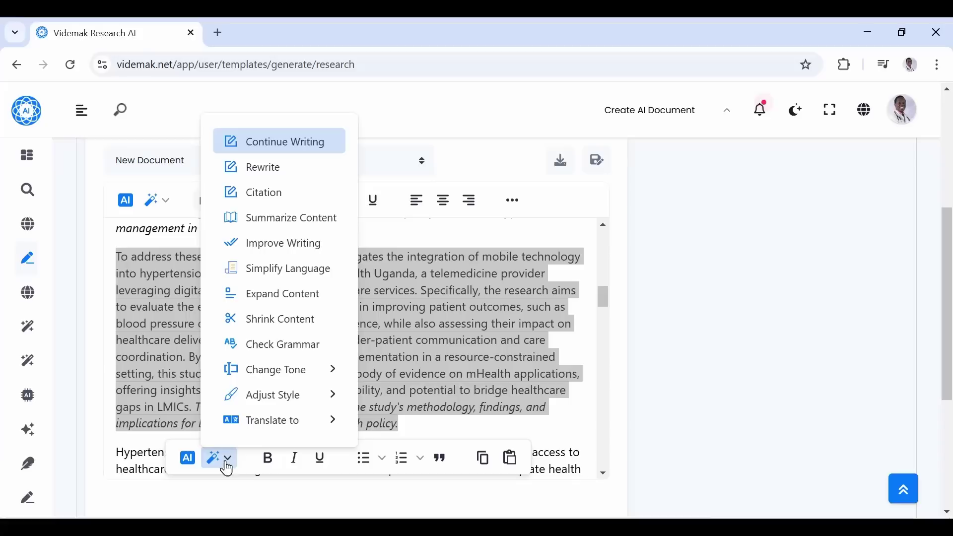
left_click(296, 299)
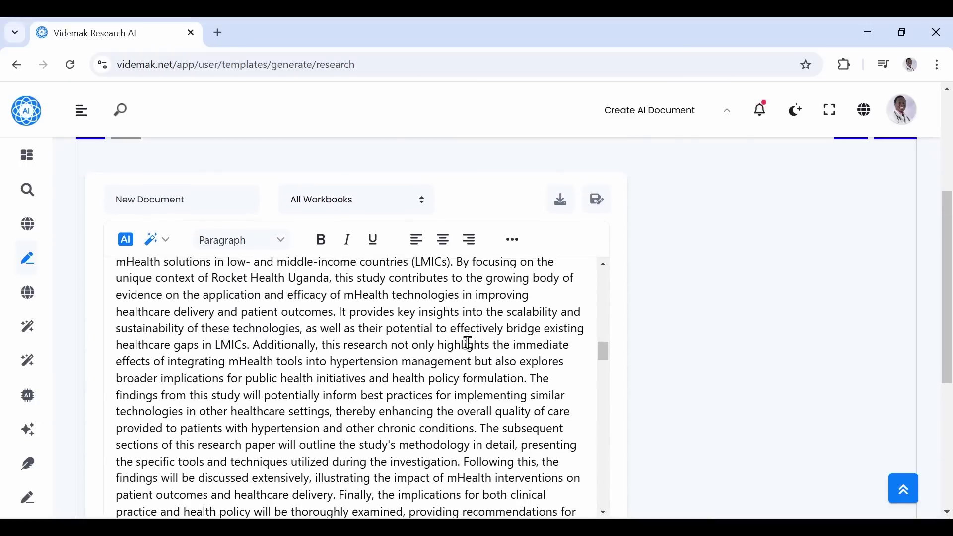
left_click(219, 337)
left_click(303, 223)
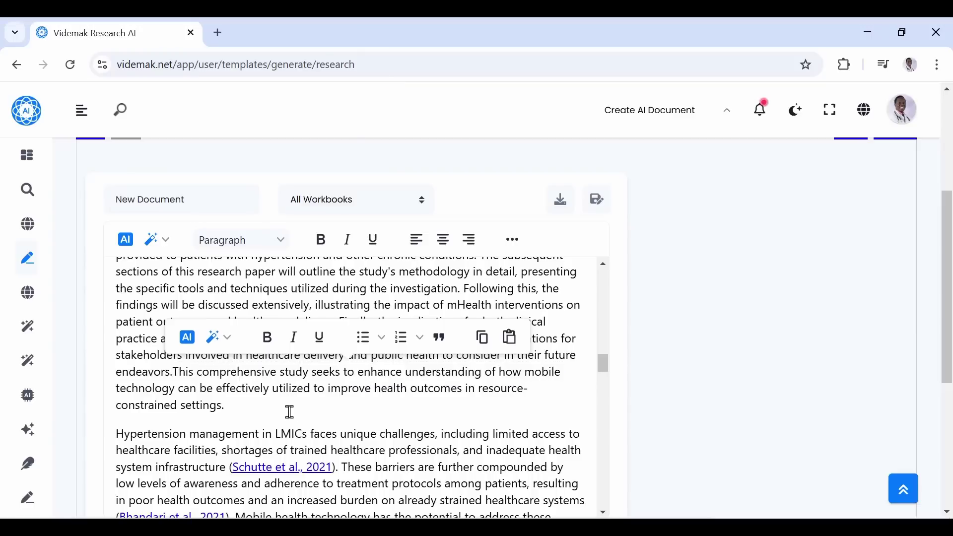
Step: Cite the rewritten sentence with the 2024 mHealth remote-monitoring and Towards Smart Healthcare papers
left_click_drag(246, 405, 171, 372)
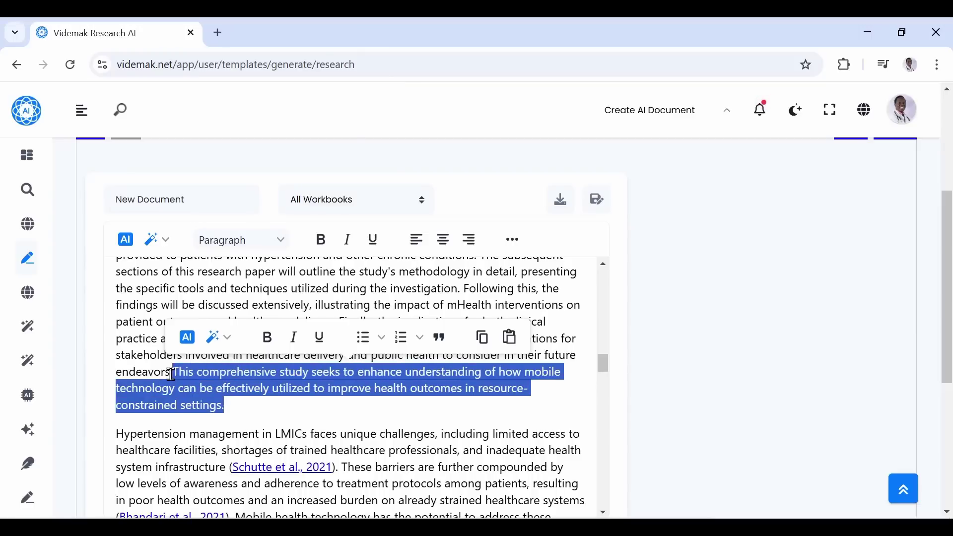
left_click(215, 341)
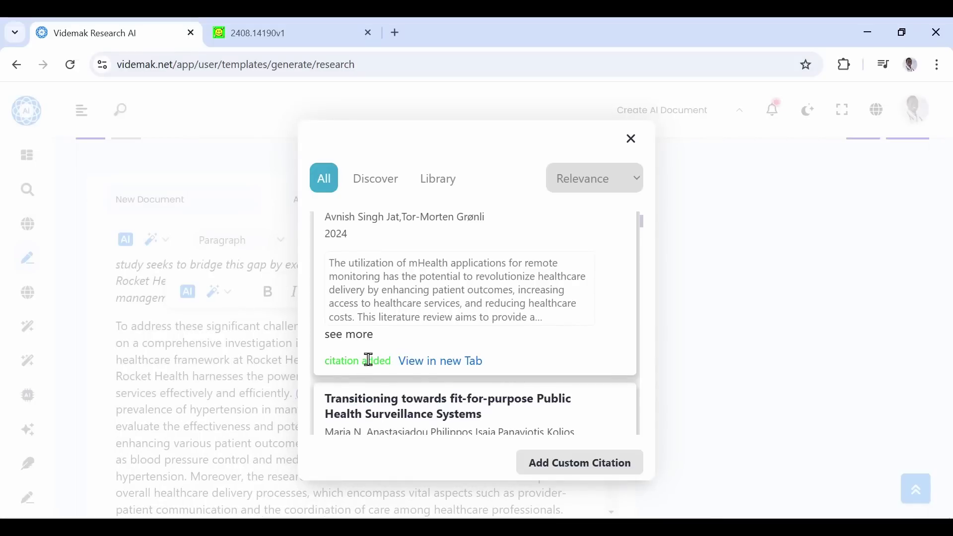
scroll(438, 351, "up", 2)
scroll(438, 351, "down", 6)
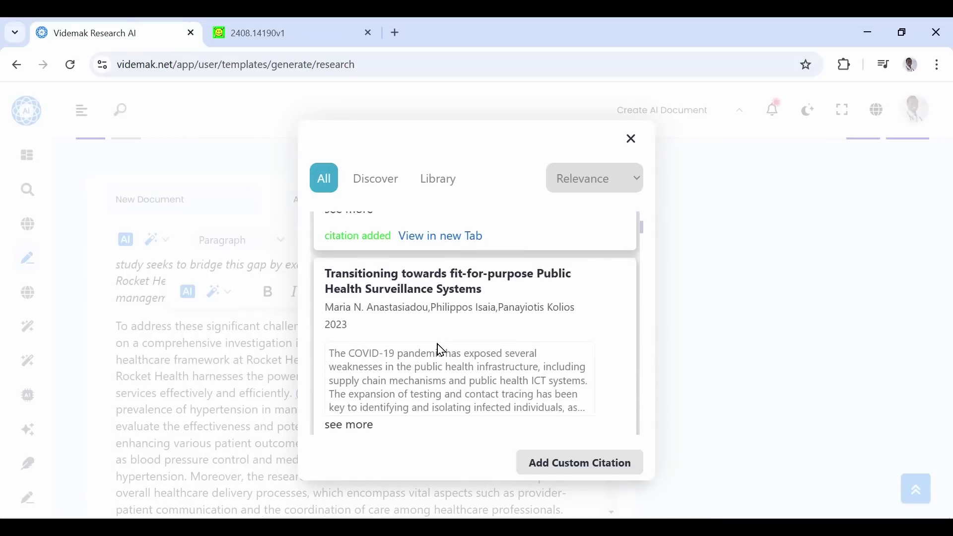
scroll(445, 330, "up", 2)
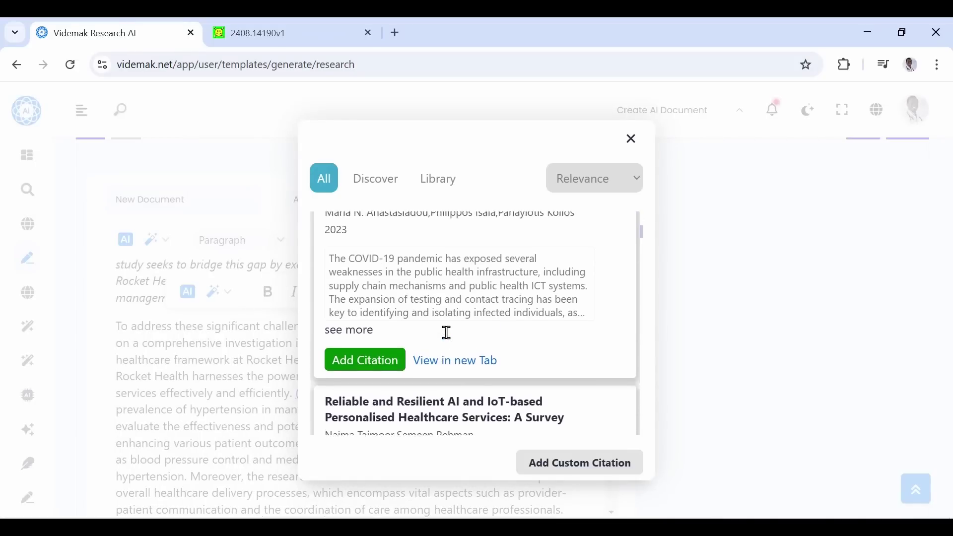
scroll(447, 332, "down", 3)
scroll(446, 332, "down", 2)
scroll(450, 340, "down", 3)
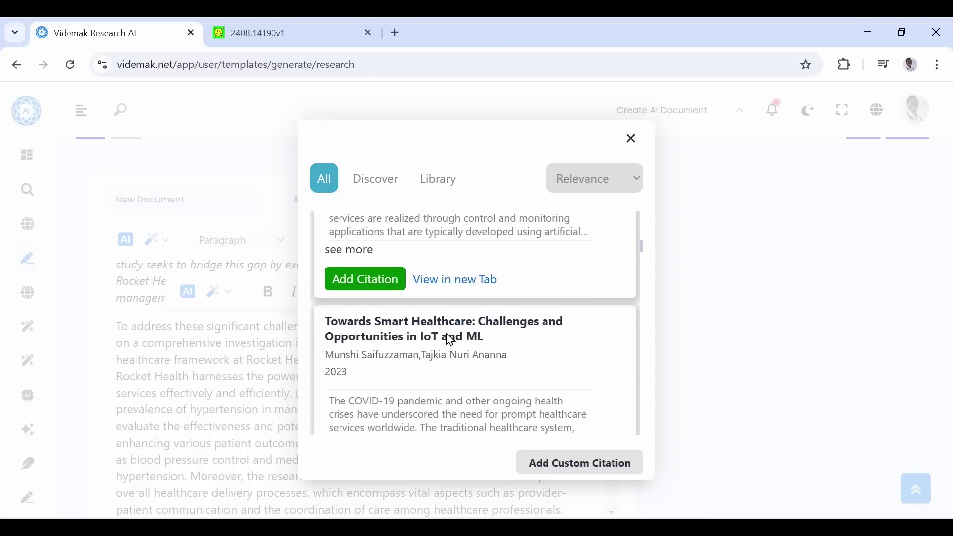
scroll(450, 339, "down", 1)
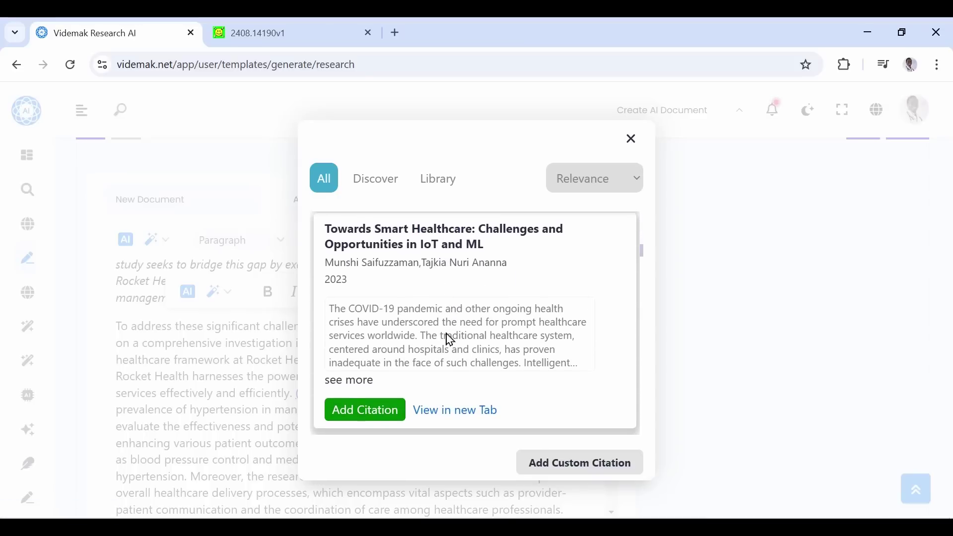
left_click(380, 405)
Step: Switch the citation panel to the PDF library upload tab
scroll(504, 339, "up", 4)
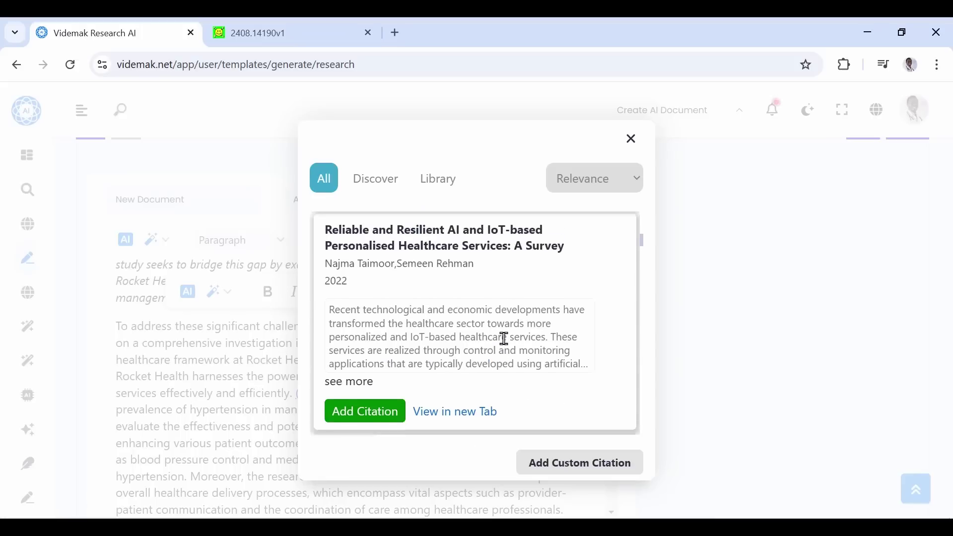
scroll(504, 339, "down", 5)
left_click(444, 187)
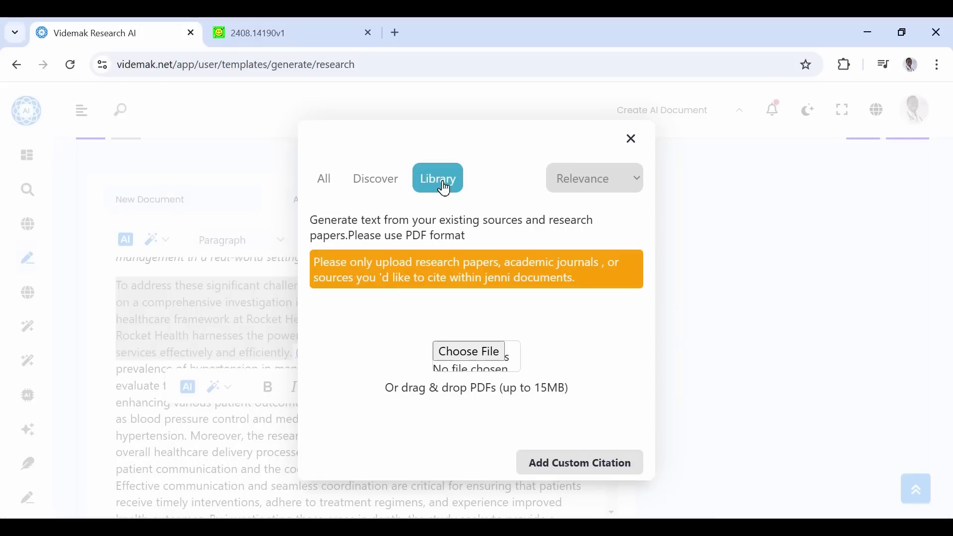
Step: Upload 5 full_text.pdf as a library source and bring up the proposal's download options
left_click(474, 359)
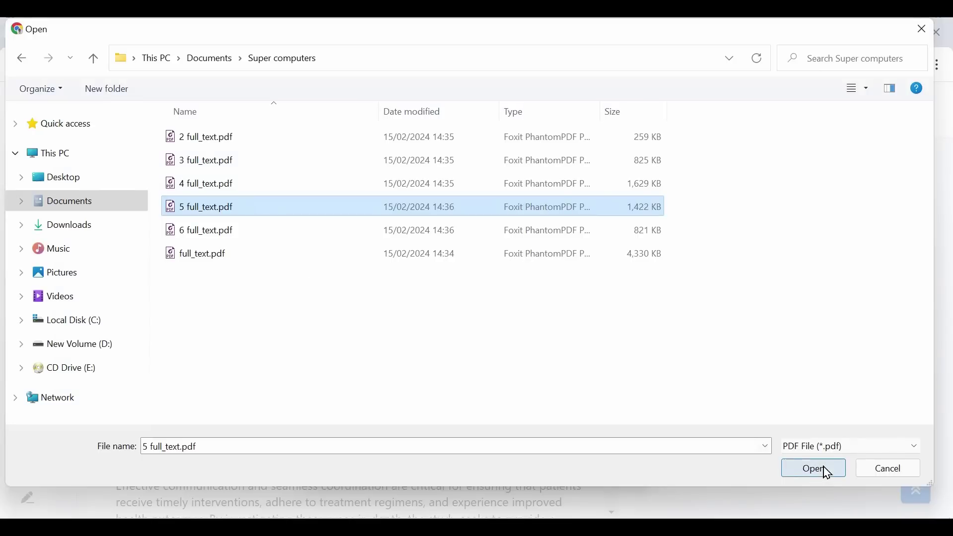
left_click(826, 471)
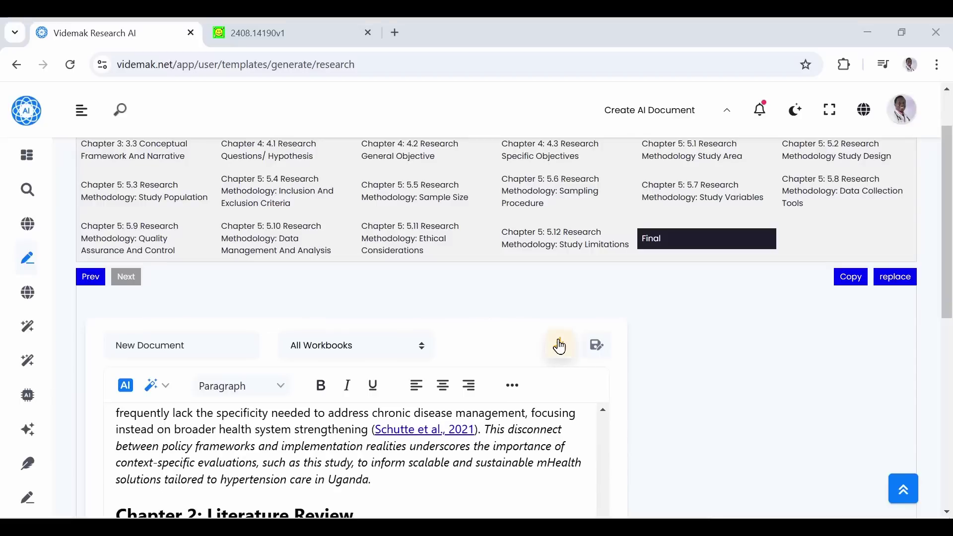
left_click(559, 346)
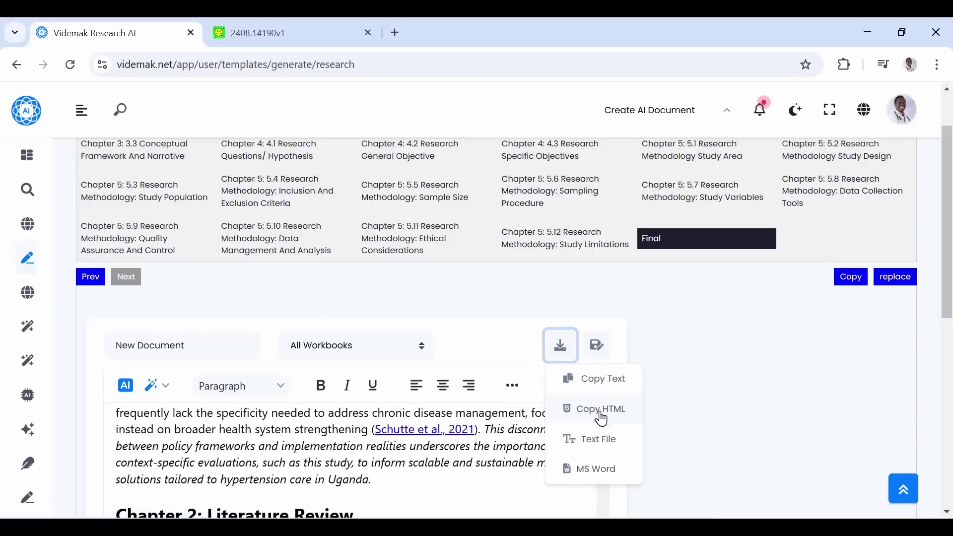
Step: Export the Final proposal as the MS Word file New Document (3).docx
left_click(596, 469)
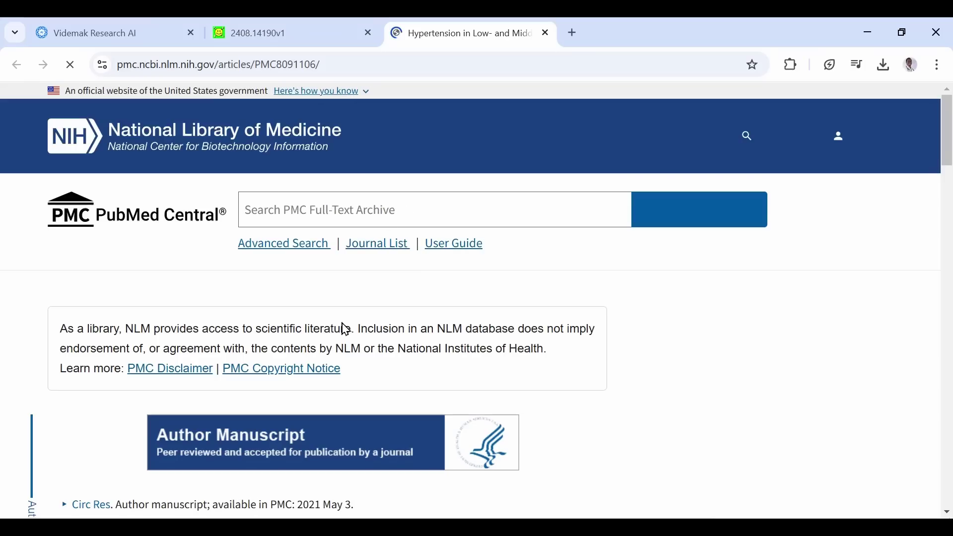
Step: Read through the cited PMC hypertension article and the ResearchGate mobile-health systematic review
scroll(351, 372, "down", 10)
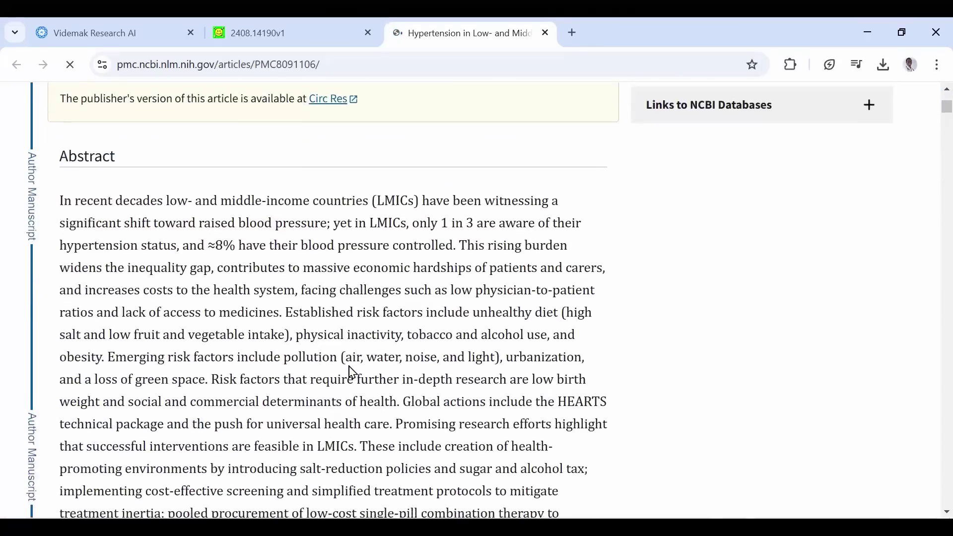
scroll(351, 372, "down", 10)
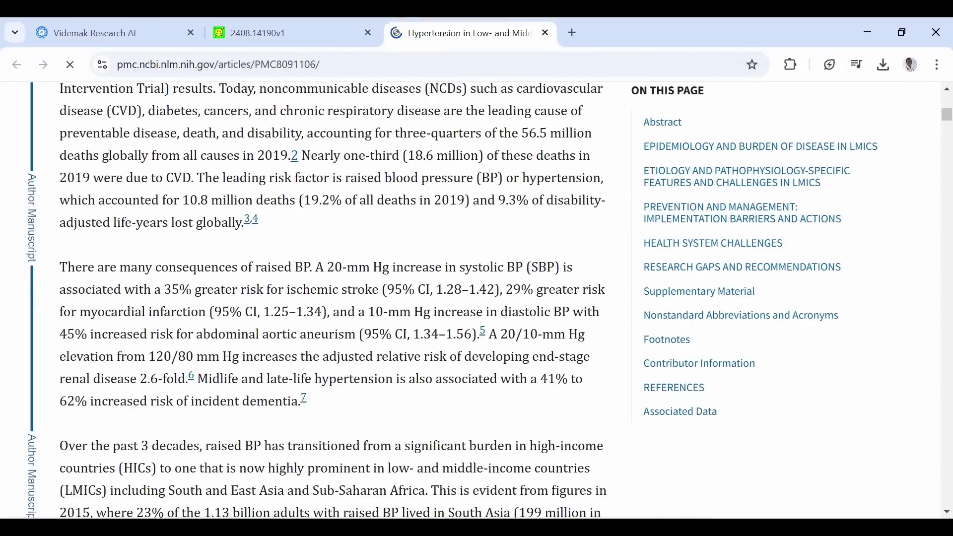
key("alt+Tab")
scroll(680, 334, "down", 3)
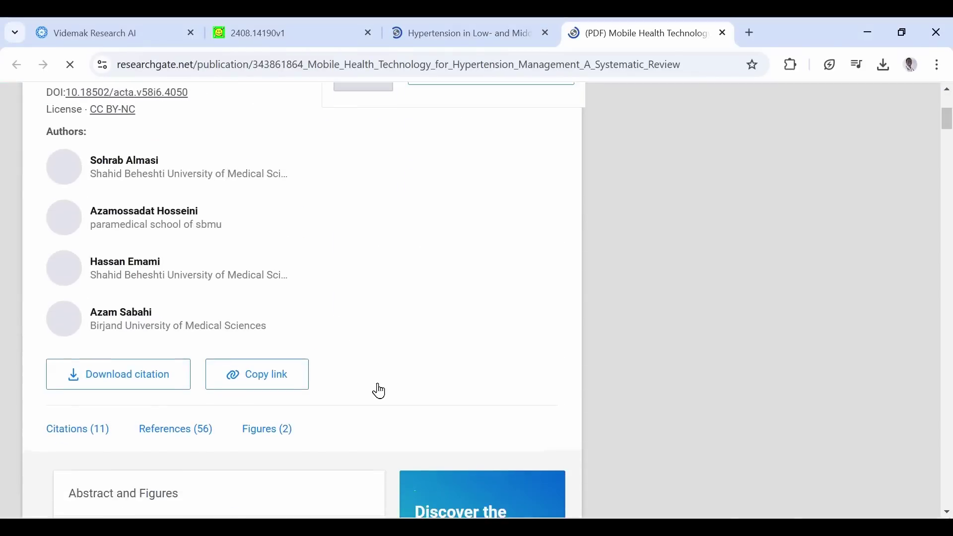
scroll(378, 390, "down", 3)
left_click(693, 516)
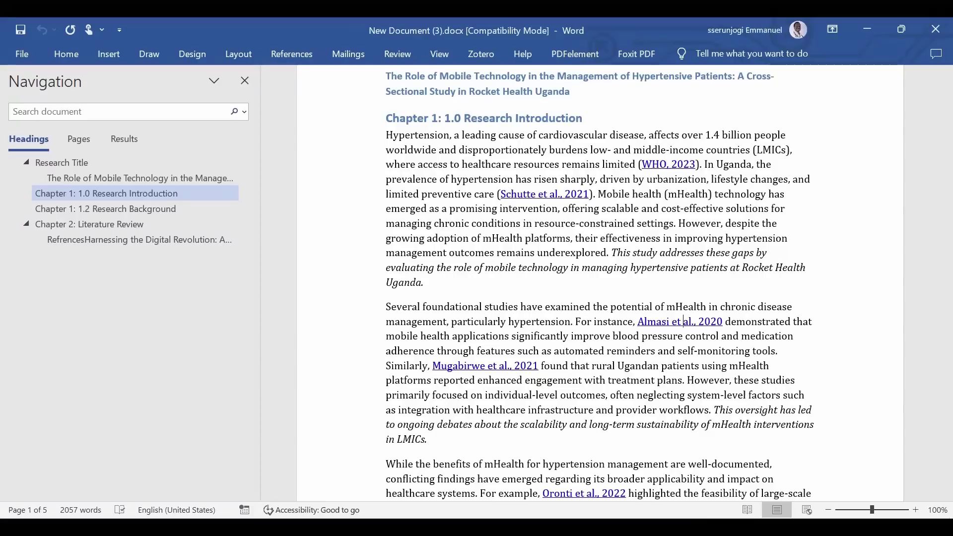
scroll(573, 172, "down", 7)
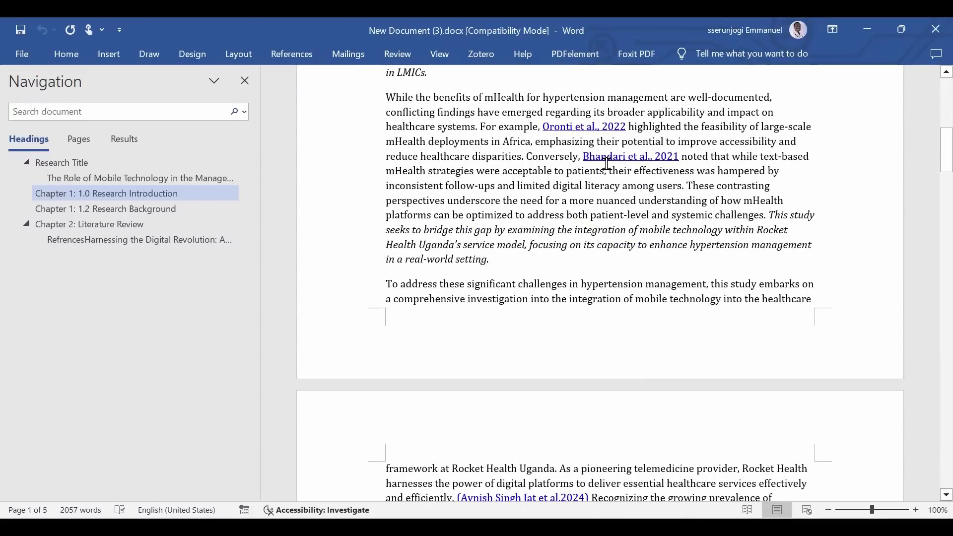